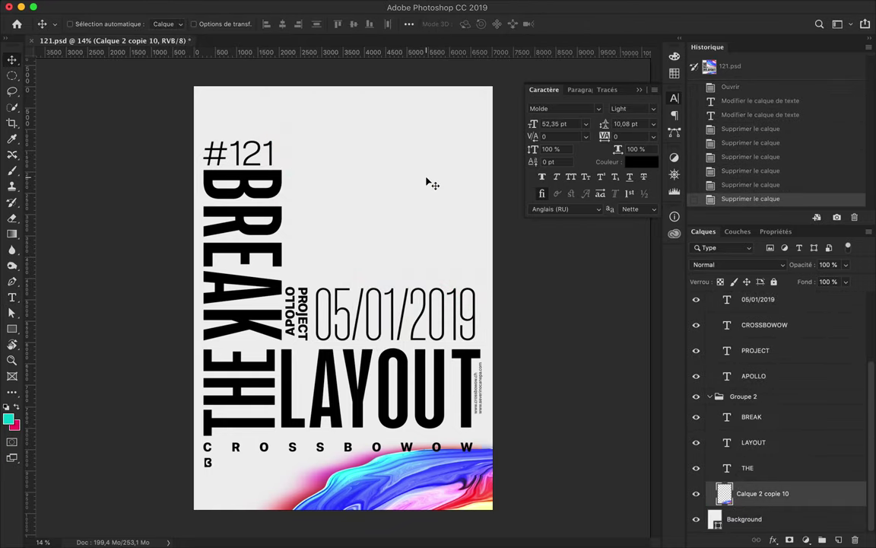
Turn BREAK horizontal and enlarge it in Semibold, pushing it past the left edge
{"action": "key", "text": "ctrl+t"}
{"action": "left_click_drag", "start_coordinate": [275, 221], "coordinate": [235, 254]}
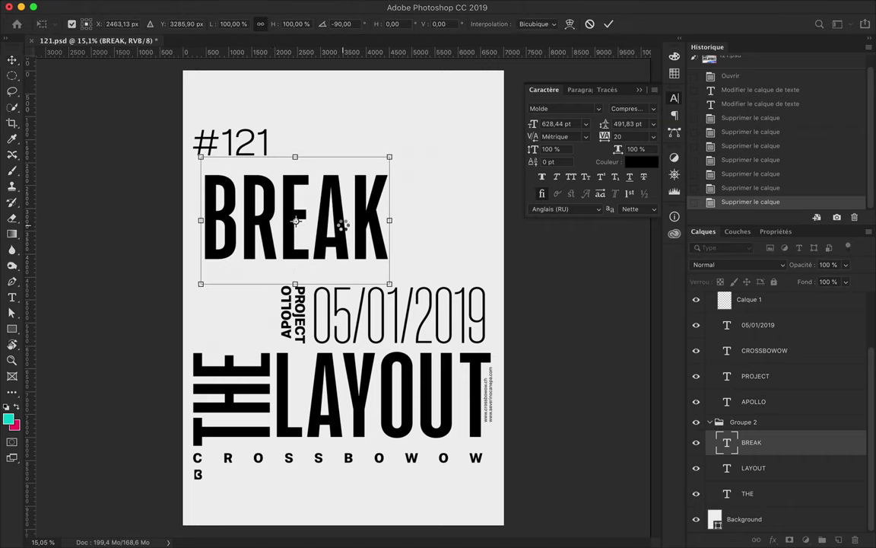
{"action": "key", "text": "Return"}
{"action": "left_click", "coordinate": [631, 108]}
{"action": "left_click", "coordinate": [636, 384]}
{"action": "mouse_move", "coordinate": [484, 253]}
{"action": "left_mouse_down"}
{"action": "mouse_move", "coordinate": [421, 232]}
{"action": "mouse_move", "coordinate": [238, 318]}
{"action": "left_mouse_up"}
Retype a BREAK copy as K and place it under BREA at the left edge
{"action": "double_click", "coordinate": [138, 252]}
{"action": "type", "text": "K"}
{"action": "key", "text": "Escape"}
{"action": "key", "text": "v"}
{"action": "left_click_drag", "start_coordinate": [117, 260], "coordinate": [244, 286]}
Duplicate the K letter and retype the copy as B
{"action": "left_click_drag", "start_coordinate": [221, 228], "coordinate": [496, 105]}
{"action": "double_click", "coordinate": [327, 175]}
{"action": "type", "text": "B"}
{"action": "key", "text": "Escape"}
{"action": "key", "text": "v"}
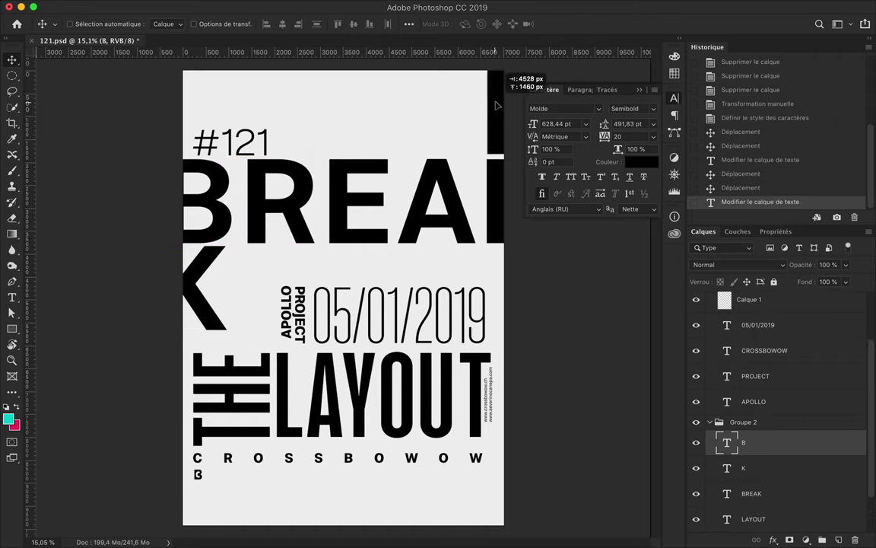
Replace the old vertical THE with a horizontal THE copied from BREAK mid-poster
{"action": "left_click", "coordinate": [251, 381], "text": "ctrl"}
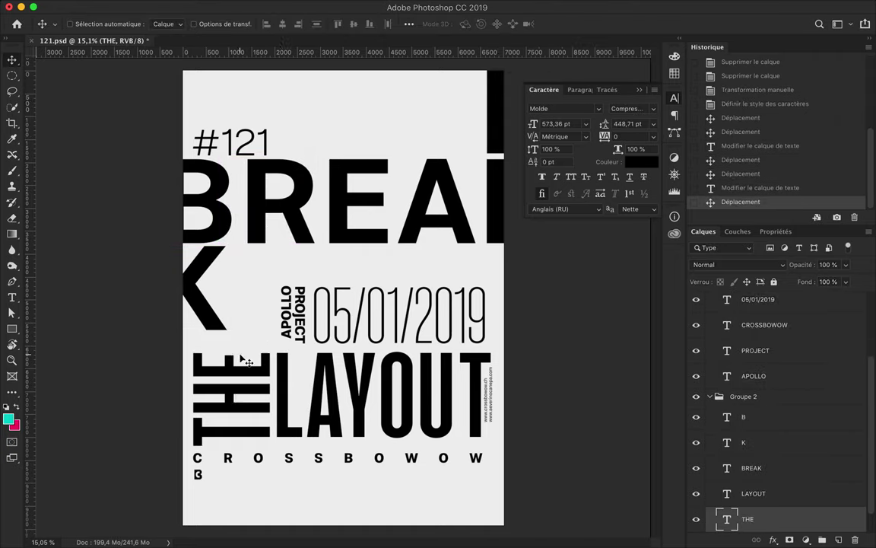
{"action": "key", "text": "Delete"}
{"action": "left_click_drag", "start_coordinate": [342, 396], "coordinate": [358, 468]}
{"action": "key", "text": "Delete"}
{"action": "mouse_move", "coordinate": [342, 198]}
{"action": "left_mouse_down"}
{"action": "mouse_move", "coordinate": [358, 300]}
{"action": "mouse_move", "coordinate": [385, 280]}
{"action": "left_mouse_up"}
{"action": "key", "text": "t"}
{"action": "left_click", "coordinate": [293, 301]}
{"action": "double_click", "coordinate": [357, 305]}
{"action": "type", "text": "THE"}
{"action": "key", "text": "Escape"}
{"action": "key", "text": "v"}
Replace the condensed LAYOUT with a large LAYOUT copied from BREAK, moved lower
{"action": "left_click", "coordinate": [342, 371], "text": "ctrl"}
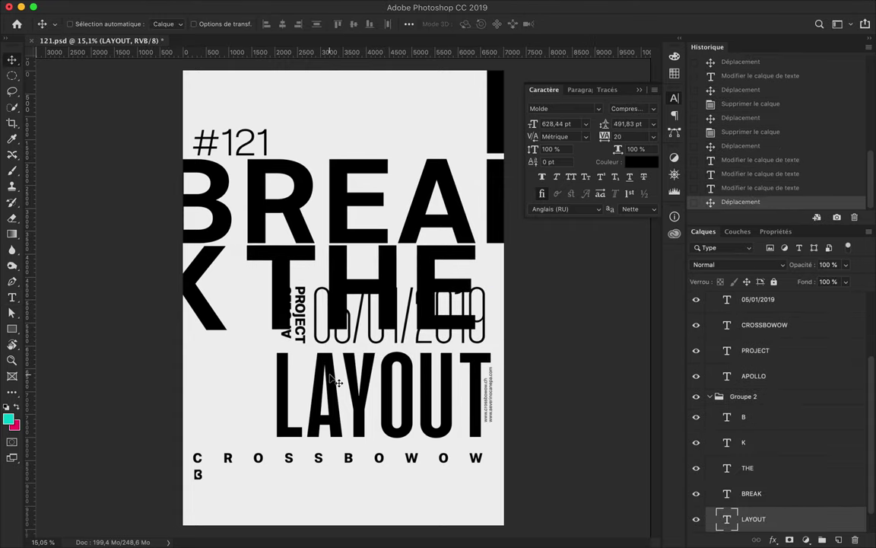
{"action": "key", "text": "Delete"}
{"action": "left_click_drag", "start_coordinate": [322, 228], "coordinate": [322, 400]}
{"action": "double_click", "coordinate": [323, 401]}
{"action": "type", "text": "LAYOUT"}
{"action": "key", "text": "Escape"}
{"action": "key", "text": "v"}
{"action": "mouse_move", "coordinate": [276, 383]}
{"action": "left_mouse_down"}
{"action": "mouse_move", "coordinate": [162, 522]}
{"action": "mouse_move", "coordinate": [162, 508]}
{"action": "left_mouse_up"}
{"action": "left_click", "coordinate": [238, 475]}
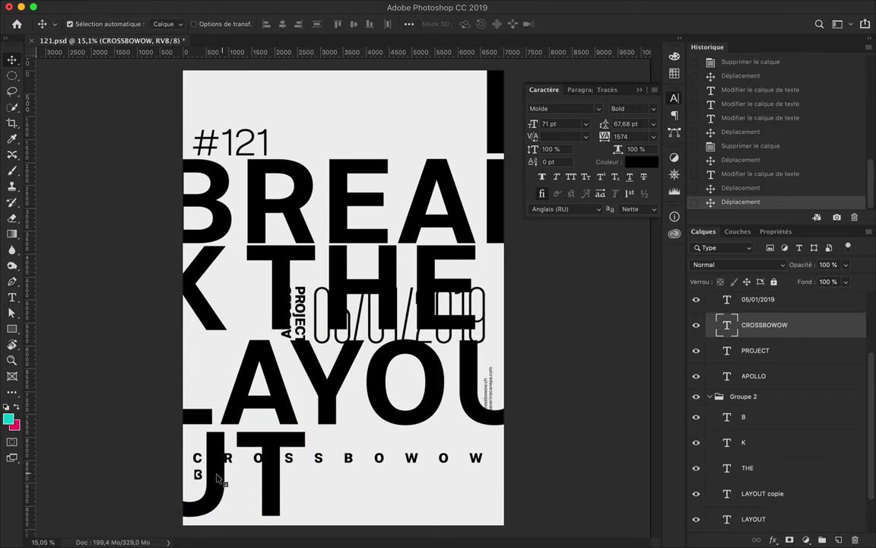
Move CROSSBOWOW beside UT, enlarge it slightly, and set tracking to 20, then 40
{"action": "left_click_drag", "start_coordinate": [203, 479], "coordinate": [316, 483]}
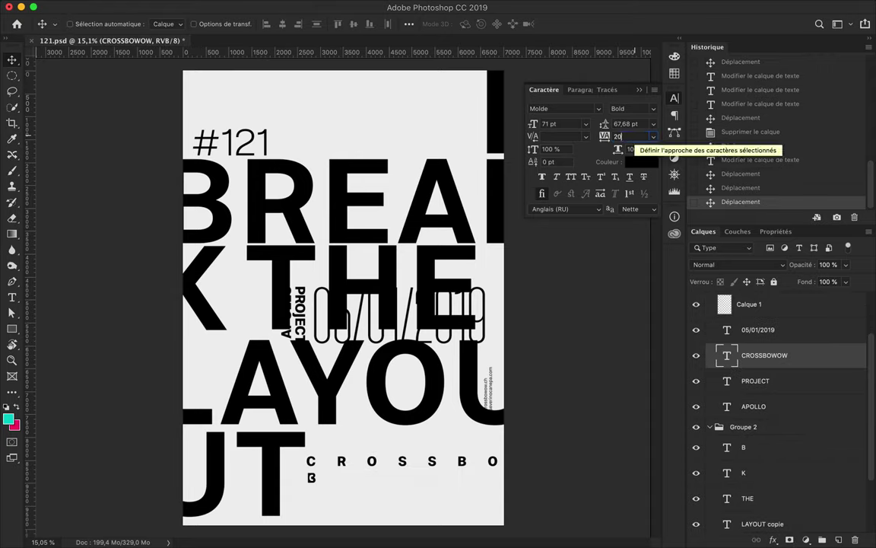
{"action": "type", "text": "20"}
{"action": "key", "text": "Return"}
{"action": "key", "text": "ctrl+t"}
{"action": "left_click_drag", "start_coordinate": [414, 443], "coordinate": [434, 446]}
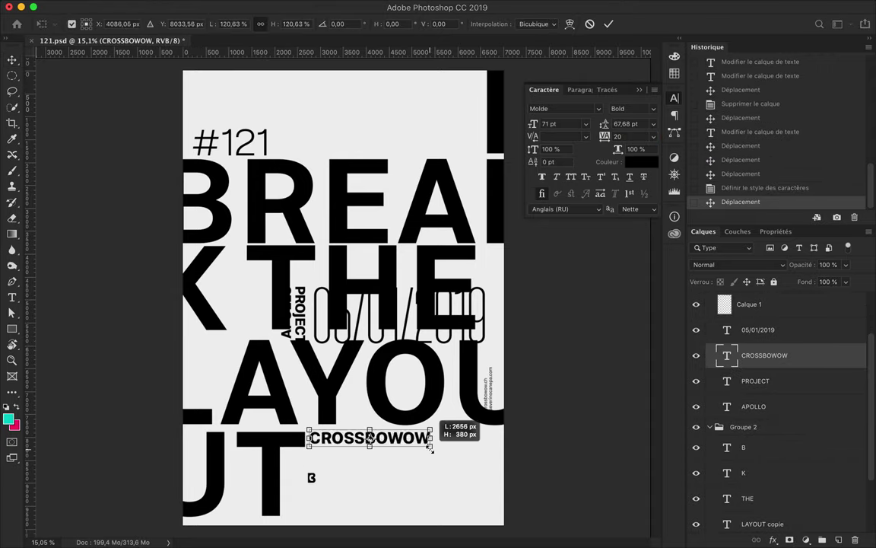
{"action": "key", "text": "Return"}
{"action": "key", "text": "shift+Down"}
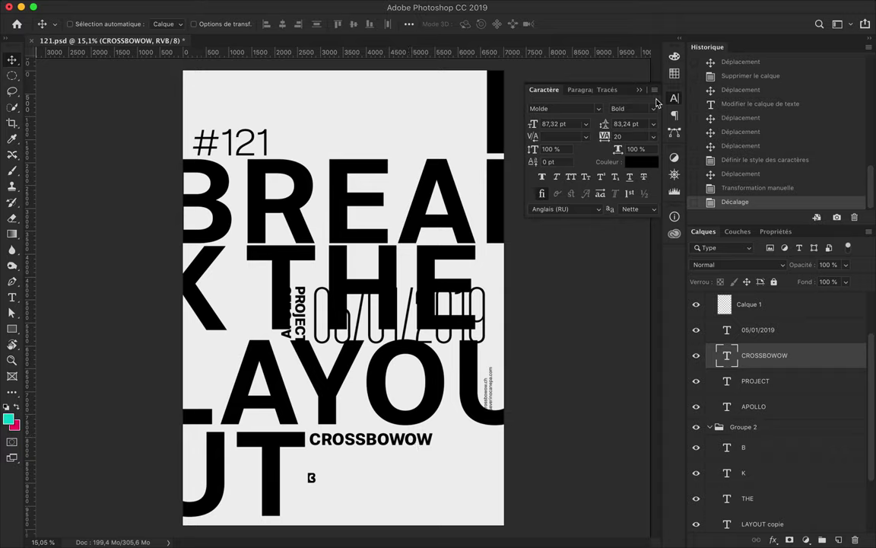
{"action": "left_click", "coordinate": [640, 135]}
{"action": "type", "text": "40"}
Move PROJECT down beside the B logo and select APOLLO
{"action": "left_click", "coordinate": [308, 327], "text": "ctrl"}
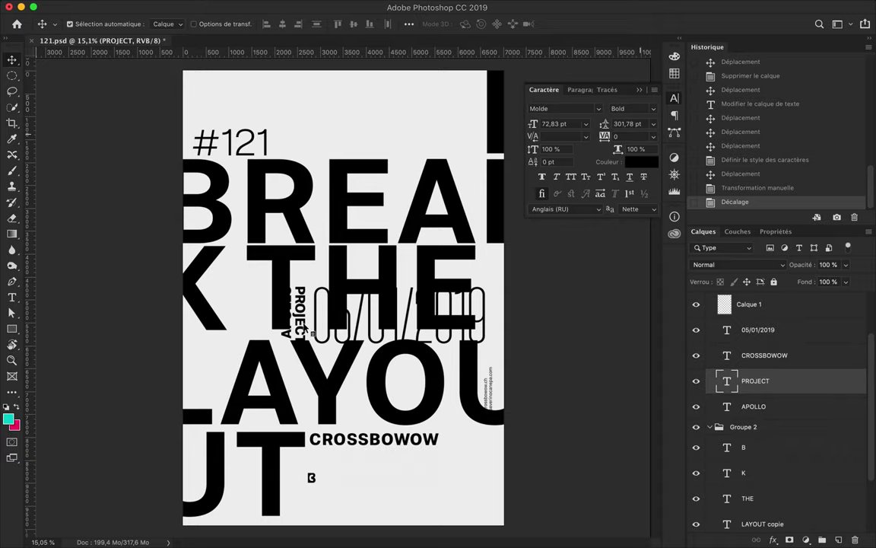
{"action": "left_click_drag", "start_coordinate": [196, 378], "coordinate": [301, 317]}
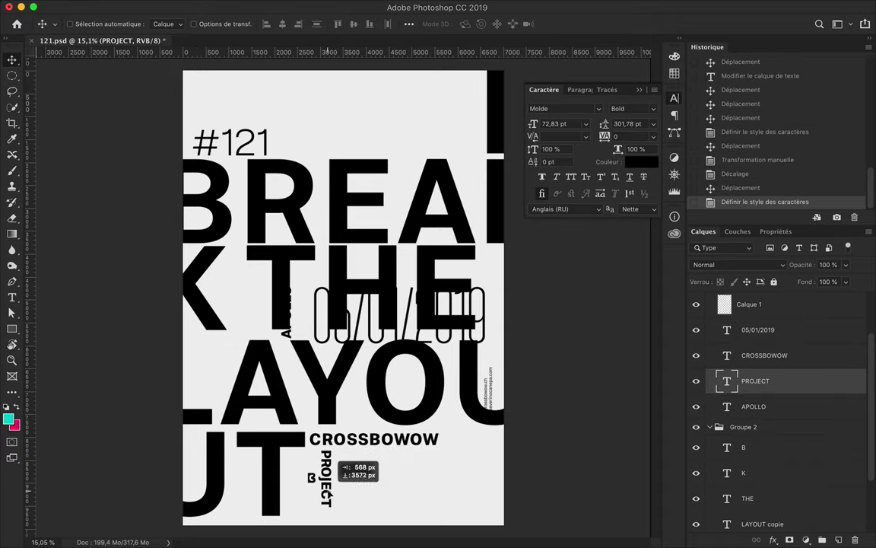
{"action": "left_click", "coordinate": [289, 338]}
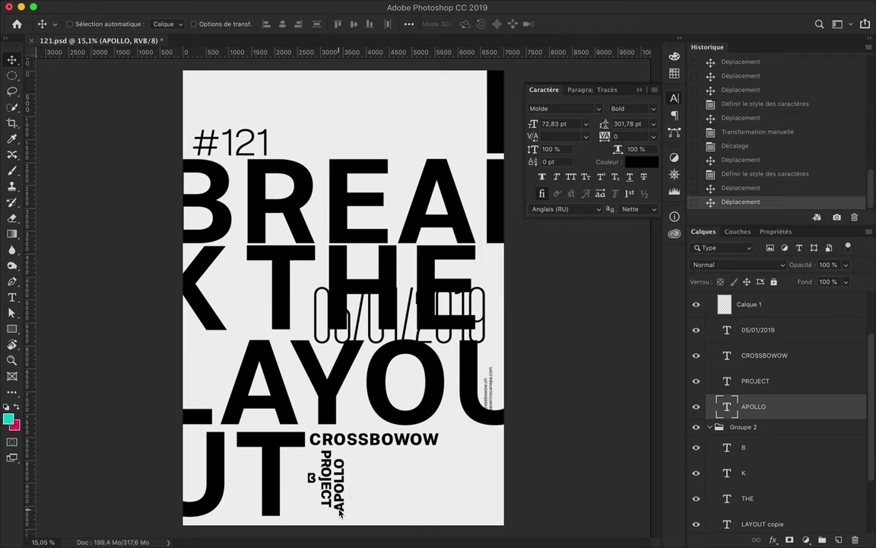
Set the date to UltraLight, move it to the top edge and scale it to fit
{"action": "double_click", "coordinate": [344, 312]}
{"action": "left_click_drag", "start_coordinate": [344, 312], "coordinate": [340, 151]}
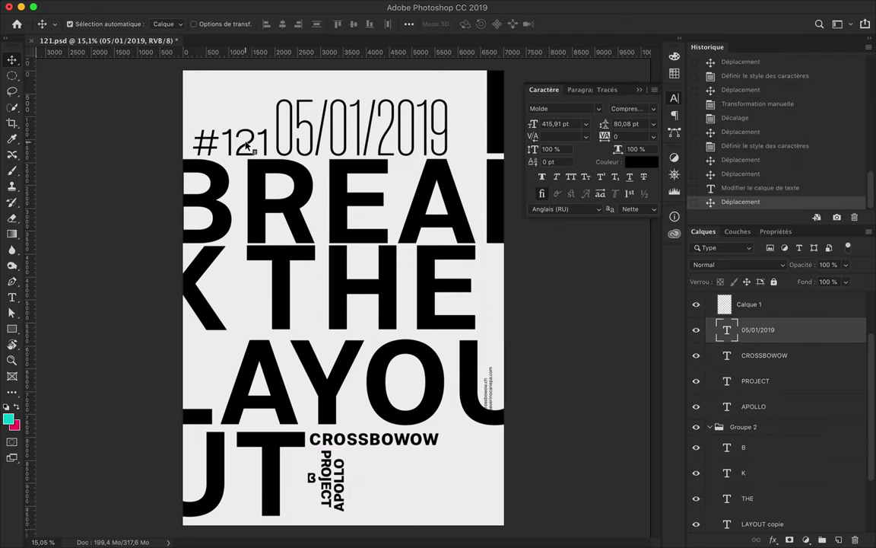
{"action": "left_click", "coordinate": [630, 109]}
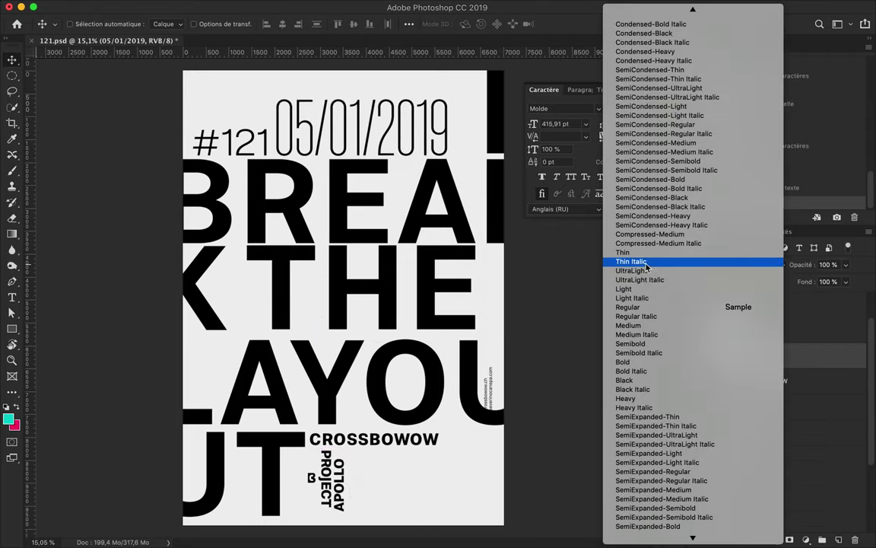
{"action": "left_click", "coordinate": [645, 274]}
{"action": "mouse_move", "coordinate": [396, 125]}
{"action": "left_mouse_down"}
{"action": "mouse_move", "coordinate": [318, 131]}
{"action": "mouse_move", "coordinate": [197, 108]}
{"action": "left_mouse_up"}
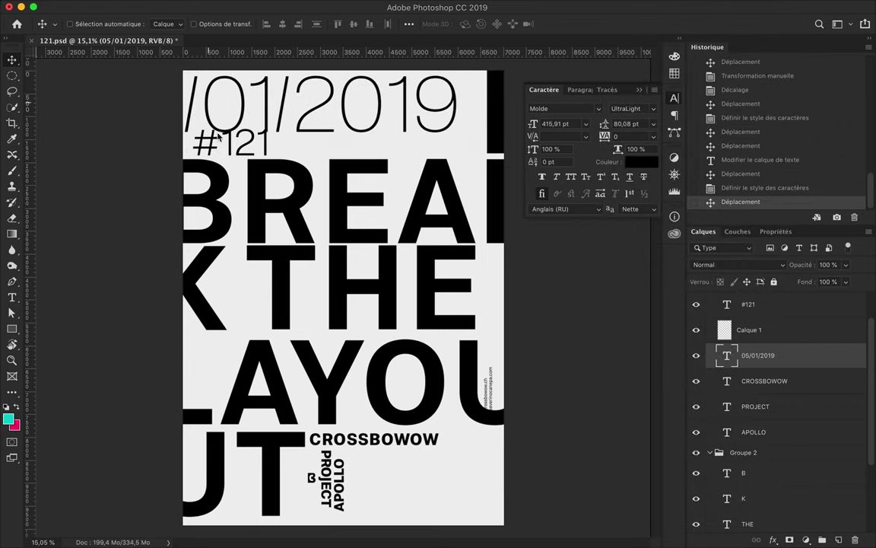
{"action": "left_click_drag", "start_coordinate": [232, 141], "coordinate": [384, 468]}
{"action": "mouse_move", "coordinate": [279, 402]}
{"action": "left_mouse_down"}
{"action": "mouse_move", "coordinate": [282, 432]}
{"action": "mouse_move", "coordinate": [284, 409]}
{"action": "left_mouse_up"}
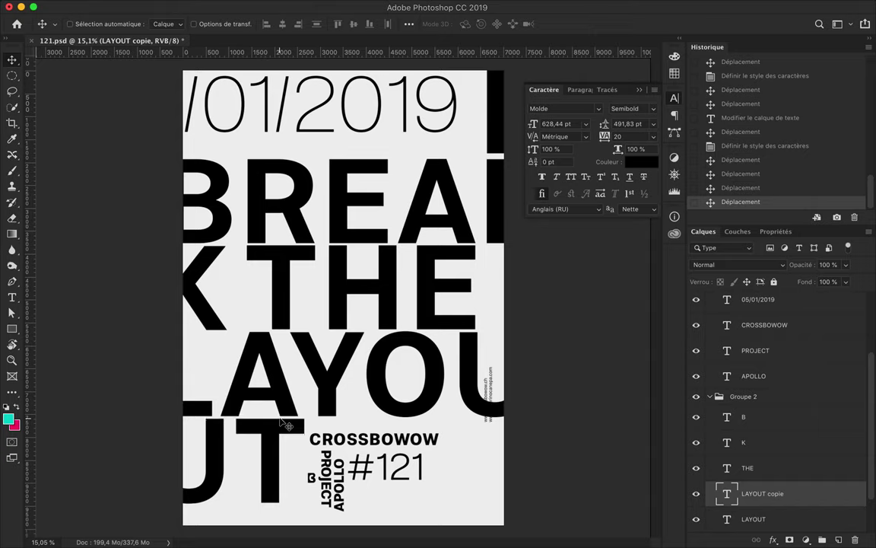
{"action": "left_click_drag", "start_coordinate": [388, 121], "coordinate": [376, 125]}
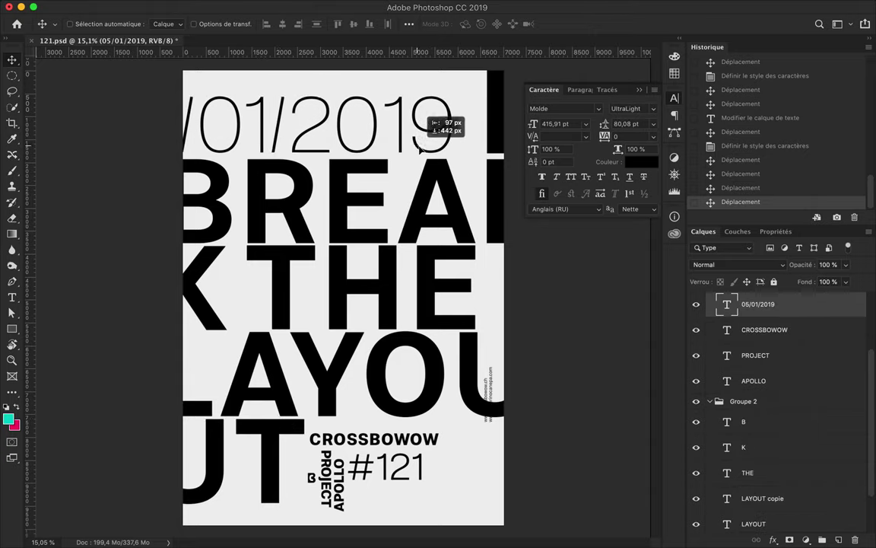
{"action": "key", "text": "ctrl+t"}
{"action": "mouse_move", "coordinate": [80, 89]}
{"action": "left_mouse_down"}
{"action": "mouse_move", "coordinate": [180, 110]}
{"action": "mouse_move", "coordinate": [225, 134]}
{"action": "mouse_move", "coordinate": [251, 131]}
{"action": "left_mouse_up"}
{"action": "key", "text": "Return"}
Raise CROSSBOWOW closer to LAYOU and move the vertical web address up beside THE
{"action": "left_click_drag", "start_coordinate": [344, 443], "coordinate": [344, 429]}
{"action": "left_click_drag", "start_coordinate": [492, 388], "coordinate": [496, 299]}
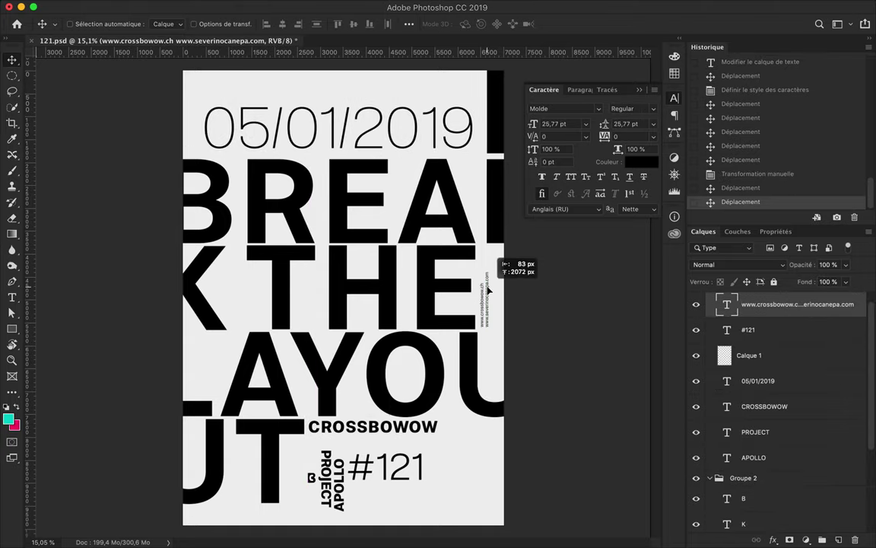
{"action": "scroll", "coordinate": [345, 396], "scroll_direction": "up", "scroll_amount": 3}
Increase CROSSBOWOW's font size to 108 pt and nudge it down
{"action": "left_click", "coordinate": [372, 306]}
{"action": "left_click", "coordinate": [552, 124]}
{"action": "key", "text": "Up"}
{"action": "key", "text": "Up"}
{"action": "key", "text": "Up"}
{"action": "key", "text": "Up"}
{"action": "key", "text": "Up"}
{"action": "key", "text": "Up"}
{"action": "key", "text": "Up"}
{"action": "key", "text": "Up"}
{"action": "key", "text": "Up"}
{"action": "key", "text": "Up"}
{"action": "key", "text": "Up"}
{"action": "key", "text": "Up"}
{"action": "key", "text": "Return"}
{"action": "key", "text": "Down"}
Move the B logo up after CROSSBOWOW
{"action": "left_click", "coordinate": [292, 383]}
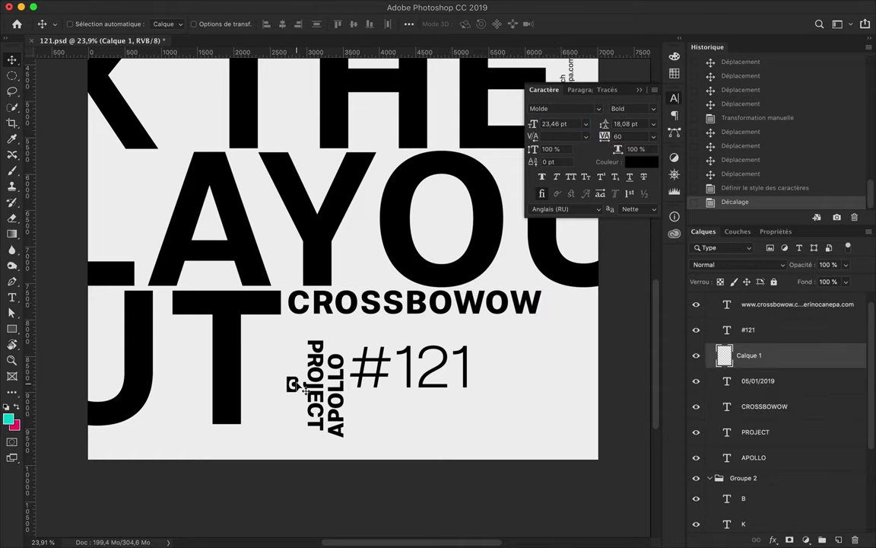
{"action": "left_click_drag", "start_coordinate": [555, 298], "coordinate": [567, 293]}
{"action": "key", "text": "ctrl+t"}
{"action": "key", "text": "Return"}
{"action": "scroll", "coordinate": [532, 301], "scroll_direction": "up", "scroll_amount": 5}
{"action": "key", "text": "ctrl+t"}
{"action": "key", "text": "Return"}
{"action": "scroll", "coordinate": [380, 342], "scroll_direction": "down", "scroll_amount": 2}
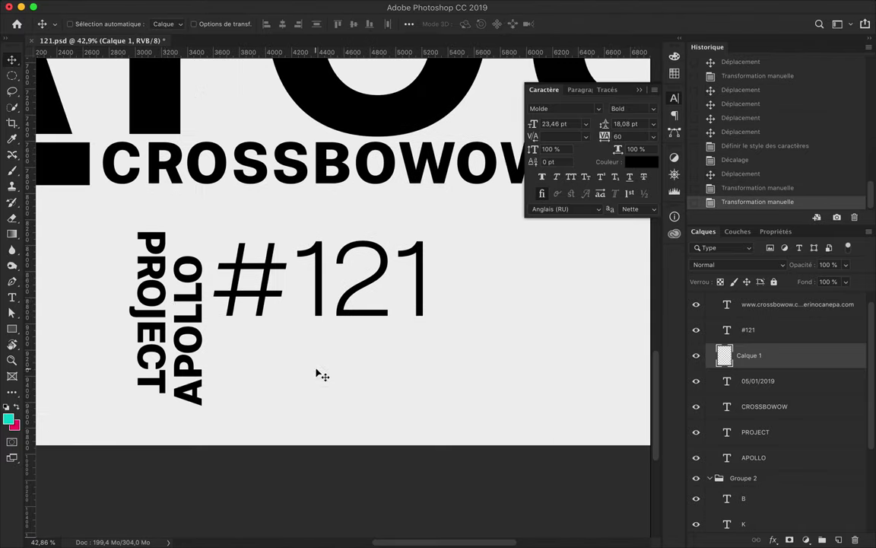
Shift PROJECT, APOLLO and #121 left against the T
{"action": "left_click", "coordinate": [207, 304]}
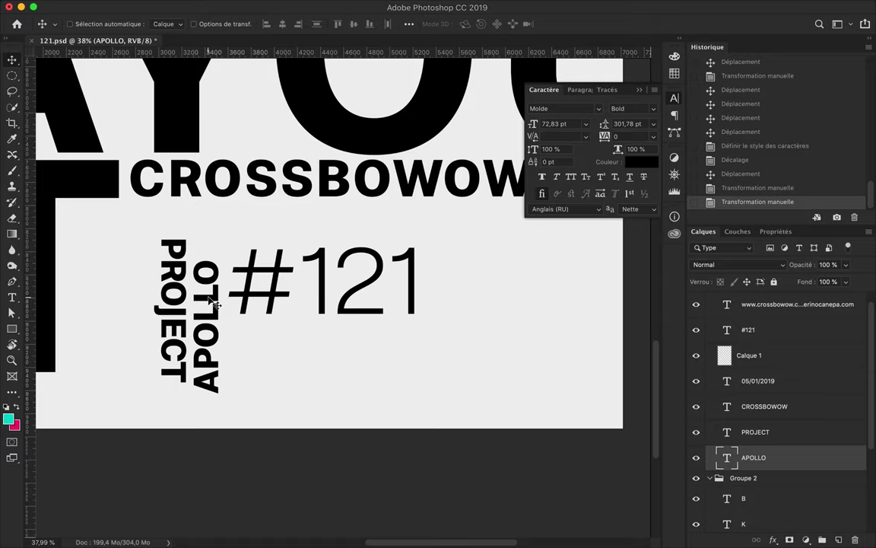
{"action": "scroll", "coordinate": [190, 281], "scroll_direction": "down", "scroll_amount": 2}
{"action": "scroll", "coordinate": [190, 282], "scroll_direction": "down", "scroll_amount": 2}
{"action": "left_click_drag", "start_coordinate": [189, 229], "coordinate": [154, 258]}
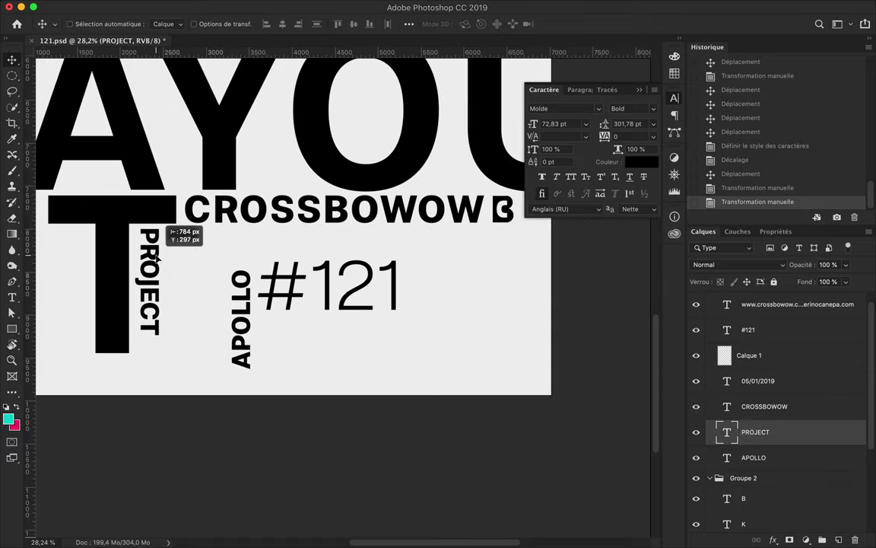
{"action": "left_click_drag", "start_coordinate": [236, 272], "coordinate": [160, 261]}
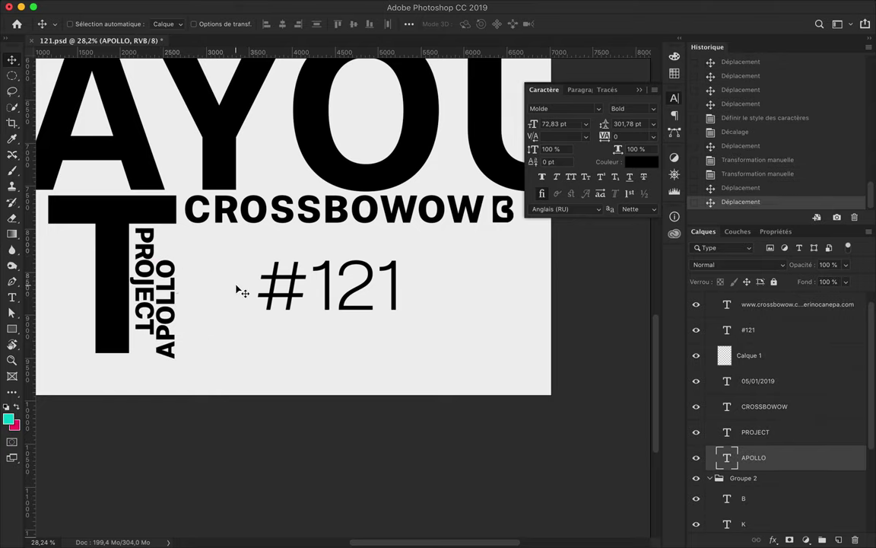
{"action": "left_click_drag", "start_coordinate": [291, 291], "coordinate": [232, 272]}
{"action": "scroll", "coordinate": [234, 272], "scroll_direction": "down", "scroll_amount": 2}
{"action": "scroll", "coordinate": [234, 272], "scroll_direction": "down", "scroll_amount": 2}
Rotate #121 upright beside THE, shift the date left, and reposition the website credit
{"action": "key", "text": "ctrl+t"}
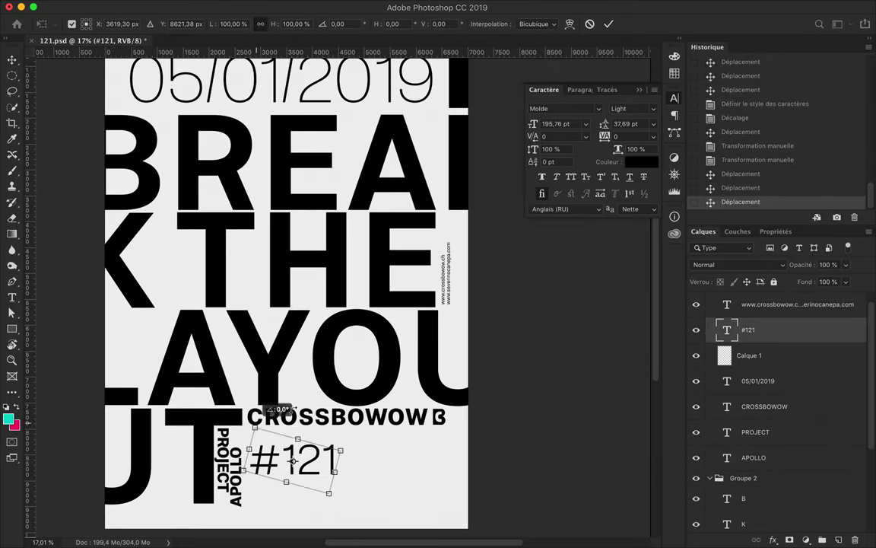
{"action": "mouse_move", "coordinate": [334, 403]}
{"action": "left_mouse_down"}
{"action": "mouse_move", "coordinate": [338, 457]}
{"action": "mouse_move", "coordinate": [150, 371]}
{"action": "left_mouse_up"}
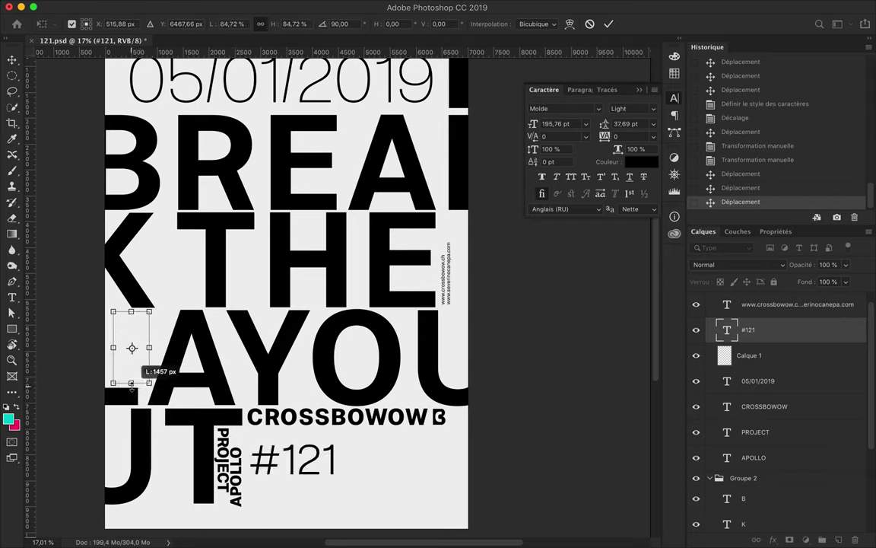
{"action": "key", "text": "Return"}
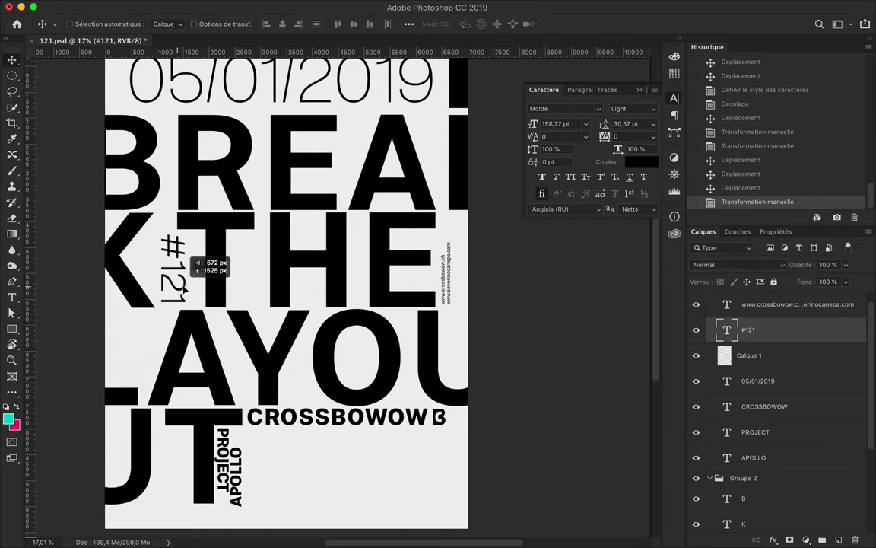
{"action": "left_click_drag", "start_coordinate": [196, 285], "coordinate": [195, 286]}
{"action": "scroll", "coordinate": [598, 418], "scroll_direction": "down", "scroll_amount": 2}
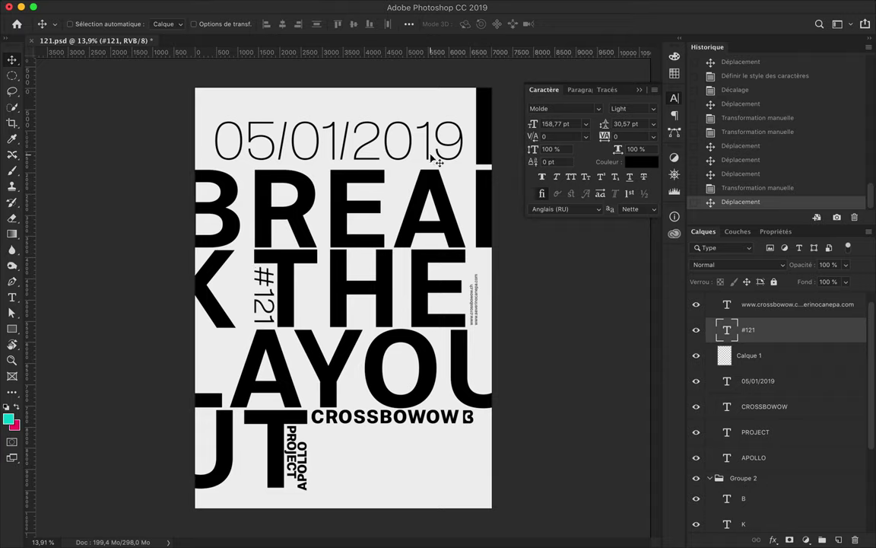
{"action": "left_click_drag", "start_coordinate": [378, 140], "coordinate": [359, 146]}
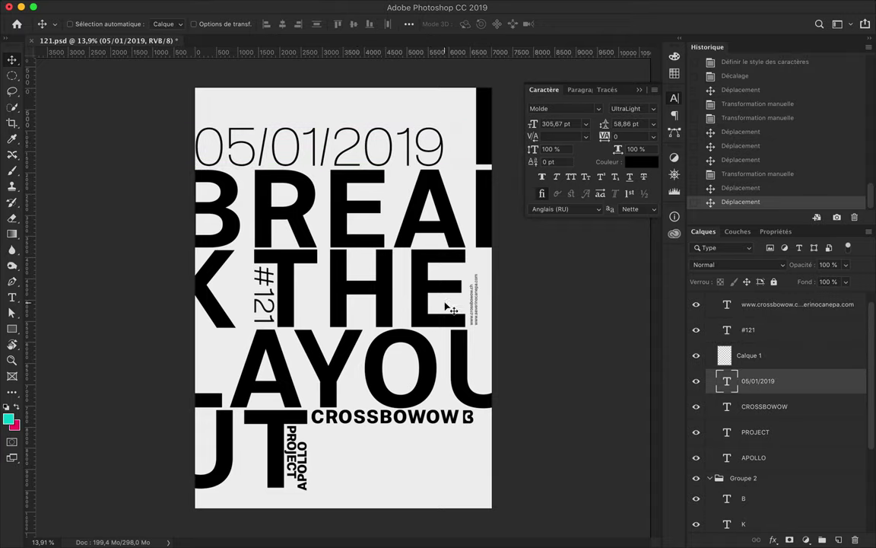
{"action": "mouse_move", "coordinate": [471, 302]}
{"action": "left_mouse_down"}
{"action": "mouse_move", "coordinate": [472, 289]}
{"action": "mouse_move", "coordinate": [477, 303]}
{"action": "left_mouse_up"}
Set APOLLO and PROJECT to 60 pt Bold and rotate both by 90 degrees
{"action": "left_click", "coordinate": [292, 457]}
{"action": "left_click", "coordinate": [302, 472], "text": "shift"}
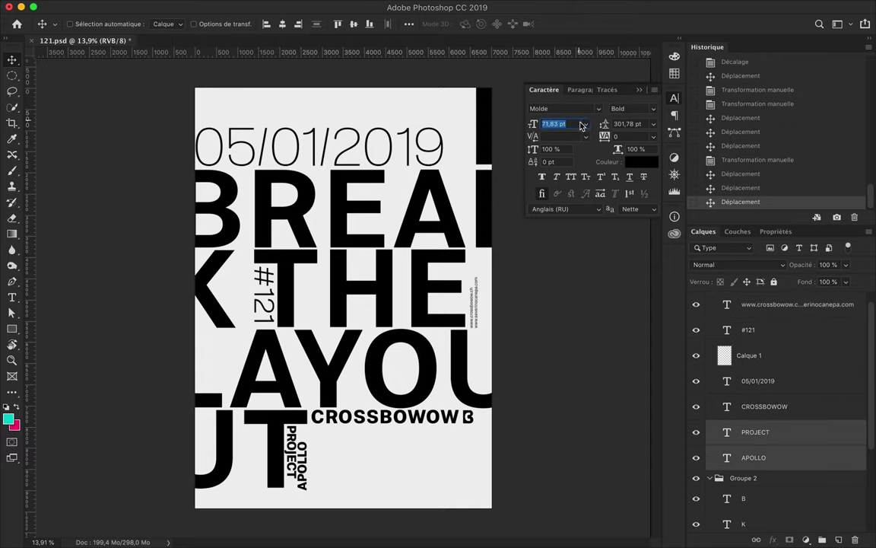
{"action": "type", "text": "60"}
{"action": "key", "text": "Return"}
{"action": "left_click", "coordinate": [633, 109]}
{"action": "key", "text": "Escape"}
{"action": "key", "text": "ctrl+t"}
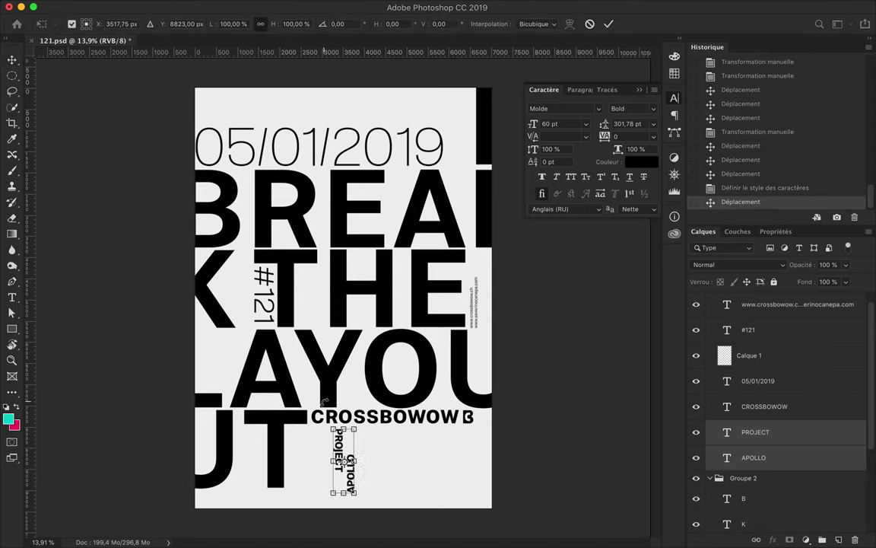
{"action": "left_click_drag", "start_coordinate": [313, 495], "coordinate": [322, 479]}
{"action": "key", "text": "Return"}
Turn APOLLO upright on its own and stack it aligned above PROJECT
{"action": "left_click", "coordinate": [357, 454], "text": "ctrl"}
{"action": "key", "text": "ctrl+t"}
{"action": "left_click_drag", "start_coordinate": [388, 430], "coordinate": [442, 442]}
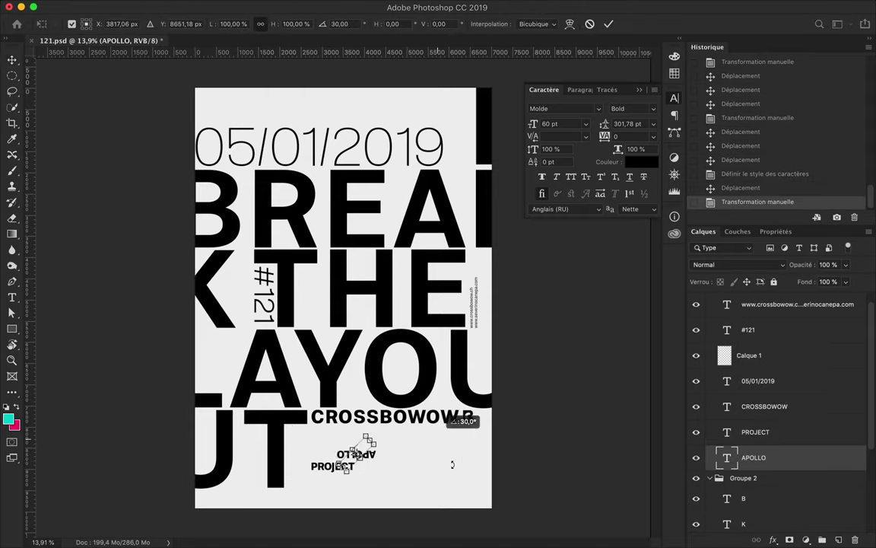
{"action": "left_click_drag", "start_coordinate": [446, 486], "coordinate": [398, 445]}
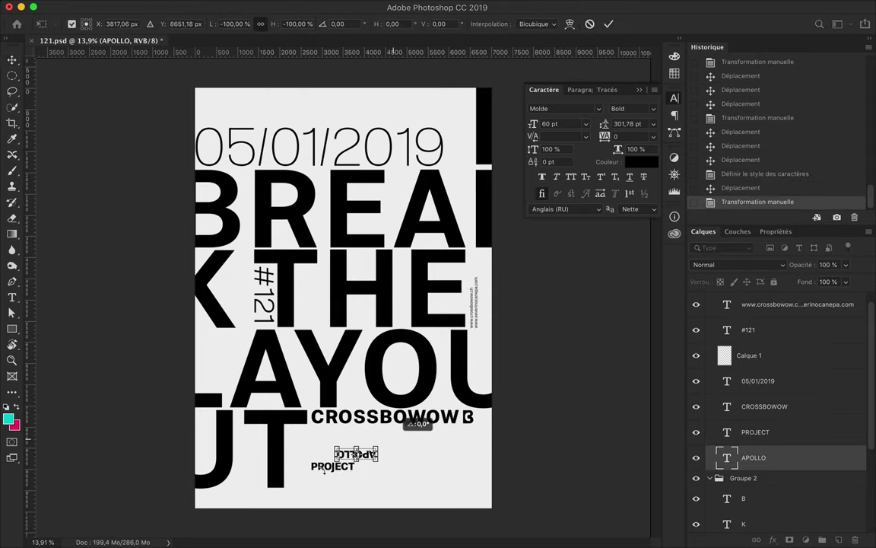
{"action": "key", "text": "Return"}
{"action": "scroll", "coordinate": [371, 412], "scroll_direction": "up", "scroll_amount": 5}
{"action": "scroll", "coordinate": [371, 412], "scroll_direction": "up", "scroll_amount": 3}
{"action": "left_click_drag", "start_coordinate": [365, 386], "coordinate": [304, 386]}
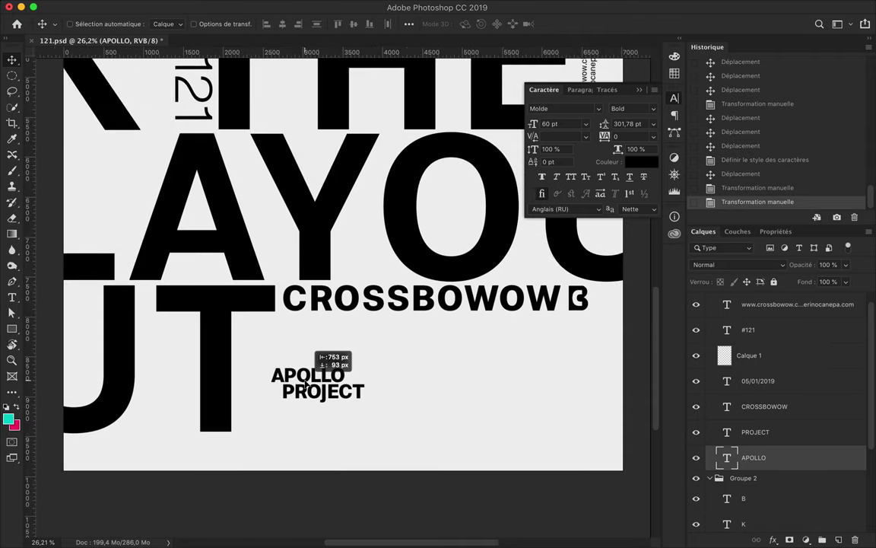
{"action": "scroll", "coordinate": [304, 387], "scroll_direction": "up", "scroll_amount": 3}
{"action": "scroll", "coordinate": [311, 386], "scroll_direction": "up", "scroll_amount": 5}
{"action": "scroll", "coordinate": [305, 366], "scroll_direction": "up", "scroll_amount": 3}
{"action": "left_click_drag", "start_coordinate": [305, 307], "coordinate": [293, 312]}
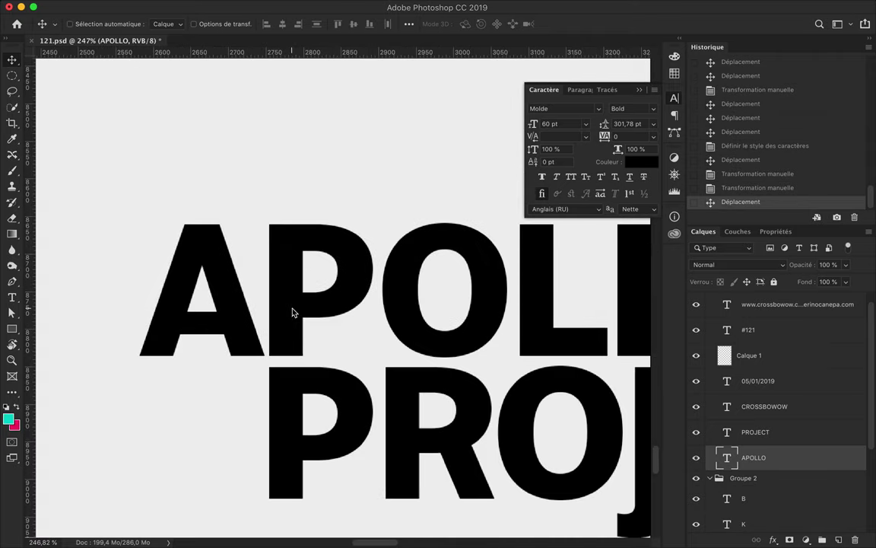
Move APOLLO PROJECT together to the poster's top-left corner
{"action": "key", "text": "ctrl+0"}
{"action": "scroll", "coordinate": [596, 393], "scroll_direction": "down", "scroll_amount": 2}
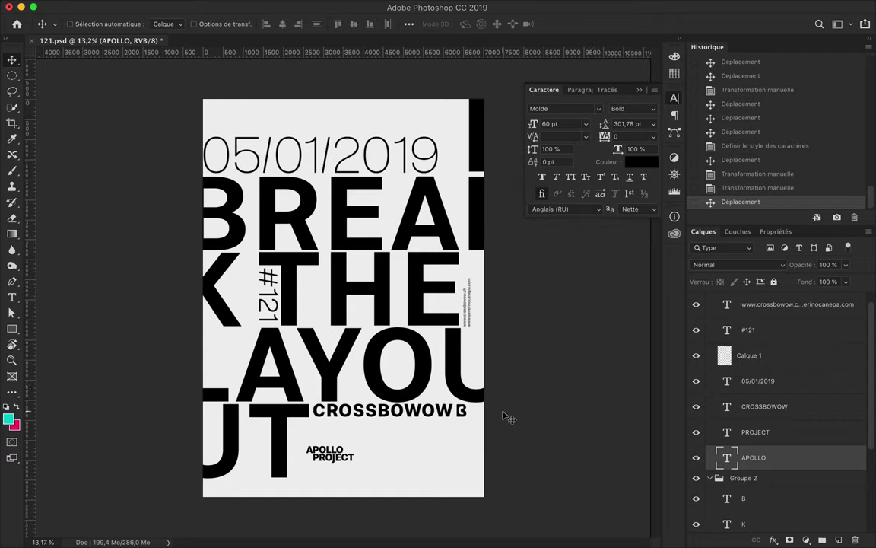
{"action": "left_click", "coordinate": [761, 431], "text": "shift"}
{"action": "left_click_drag", "start_coordinate": [380, 465], "coordinate": [289, 142]}
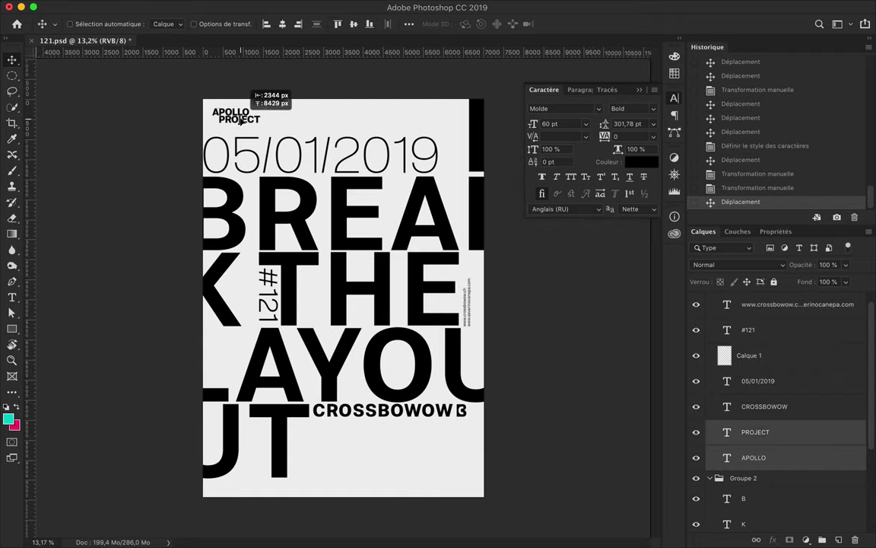
Open the Apollo statue from Template PS > Apollo Picture and drag its layer into the poster
{"action": "mouse_move", "coordinate": [438, 544]}
{"action": "left_click", "coordinate": [366, 531]}
{"action": "left_click", "coordinate": [332, 102]}
{"action": "left_click", "coordinate": [377, 90]}
{"action": "key", "text": "super+Tab"}
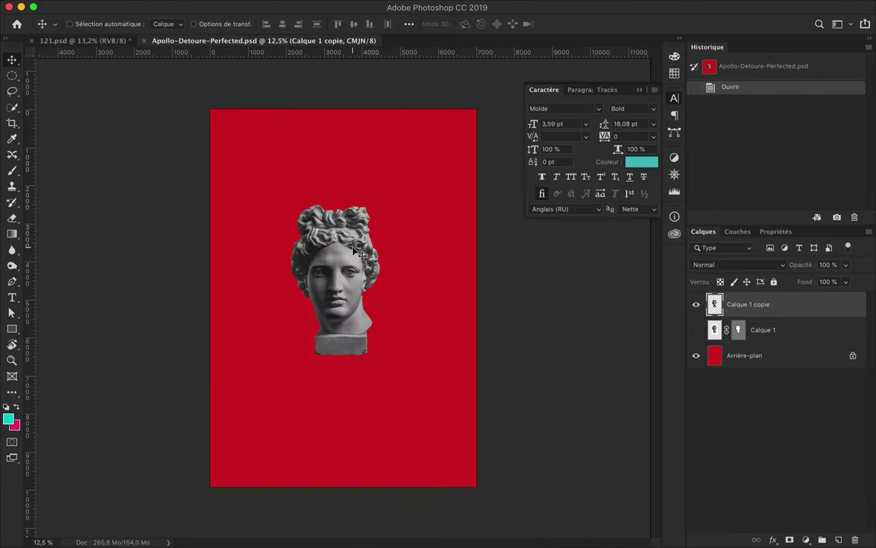
{"action": "left_click_drag", "start_coordinate": [352, 274], "coordinate": [375, 288]}
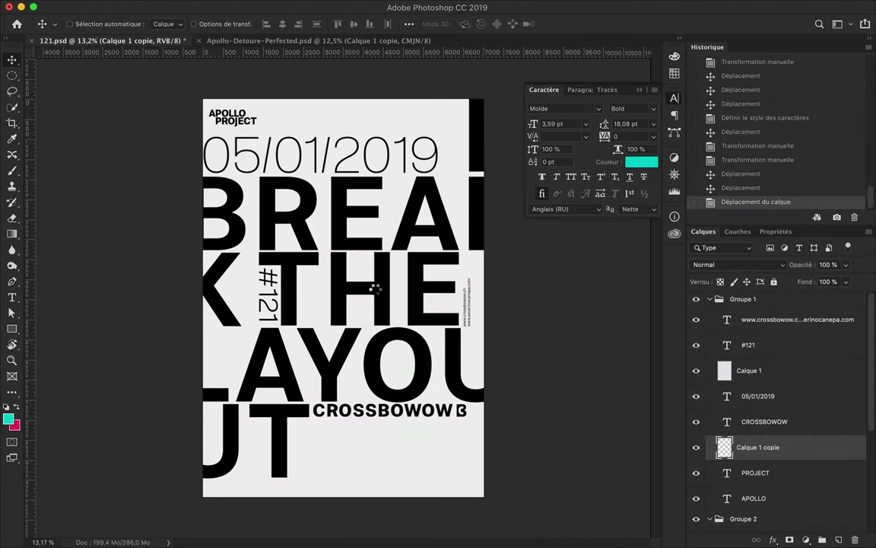
Lasso a patch of the statue's hair and paste it as a new layer
{"action": "key", "text": "super+plus"}
{"action": "key", "text": "super+plus"}
{"action": "key", "text": "super+plus"}
{"action": "key", "text": "l"}
{"action": "left_click_drag", "start_coordinate": [453, 125], "coordinate": [450, 121]}
{"action": "key", "text": "super+c"}
{"action": "key", "text": "super+v"}
Position the hair patch on the poster and open Filter > Liquify (Fluidité)
{"action": "key", "text": "super+minus"}
{"action": "key", "text": "v"}
{"action": "mouse_move", "coordinate": [370, 204]}
{"action": "left_mouse_down"}
{"action": "mouse_move", "coordinate": [341, 253]}
{"action": "mouse_move", "coordinate": [304, 255]}
{"action": "left_mouse_up"}
{"action": "scroll", "coordinate": [294, 323], "scroll_direction": "down", "scroll_amount": 2}
{"action": "left_click", "coordinate": [333, 6]}
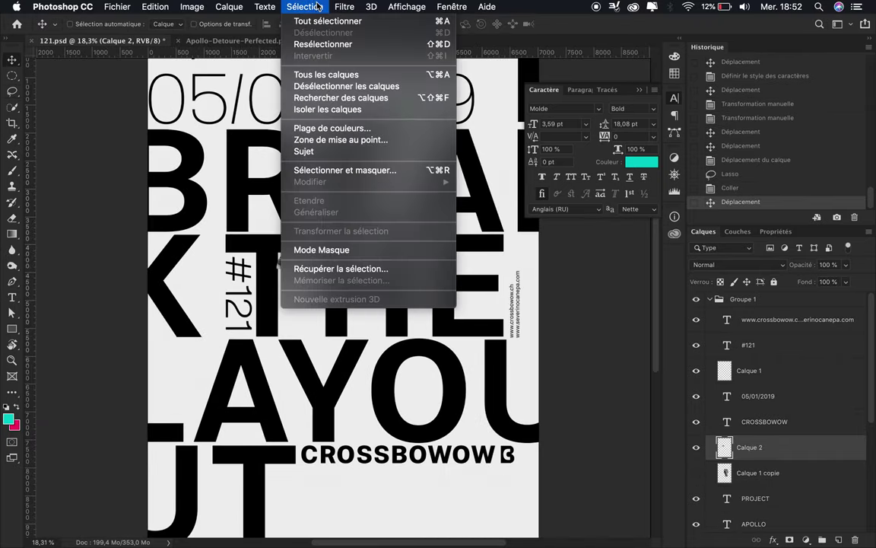
{"action": "left_click", "coordinate": [359, 105]}
Warp the hair into a wavy marbled streak spanning the full poster width, then apply
{"action": "mouse_move", "coordinate": [321, 244]}
{"action": "left_mouse_down"}
{"action": "mouse_move", "coordinate": [313, 239]}
{"action": "mouse_move", "coordinate": [511, 237]}
{"action": "left_mouse_up"}
{"action": "left_click_drag", "start_coordinate": [69, 230], "coordinate": [114, 235]}
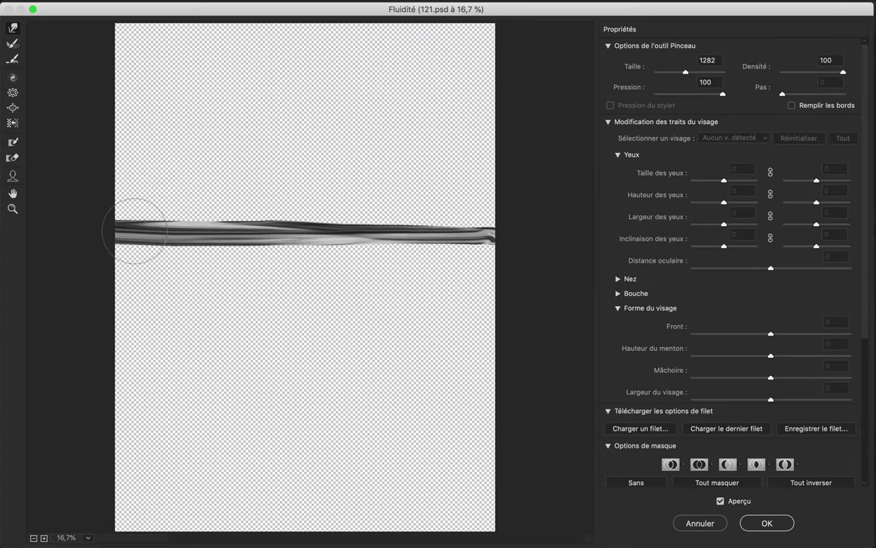
{"action": "left_click_drag", "start_coordinate": [196, 228], "coordinate": [342, 226]}
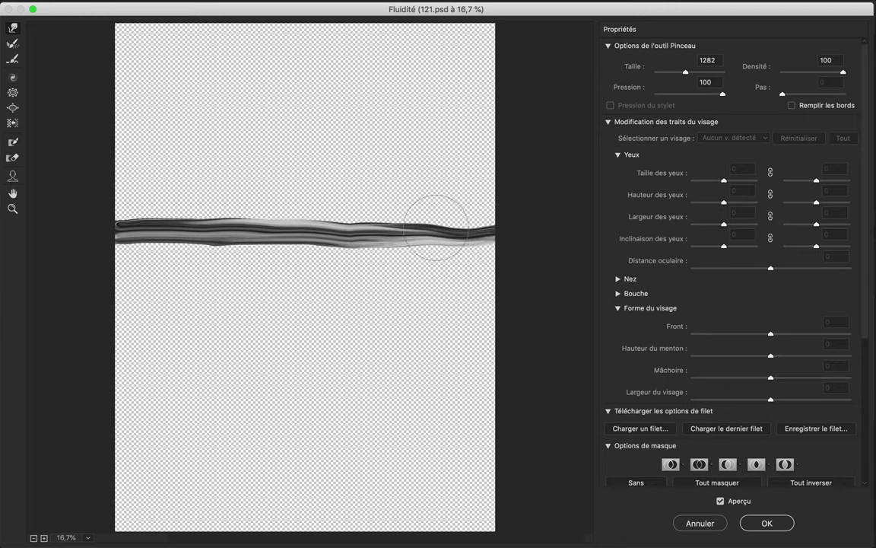
{"action": "mouse_move", "coordinate": [143, 262]}
{"action": "left_mouse_down"}
{"action": "mouse_move", "coordinate": [323, 254]}
{"action": "mouse_move", "coordinate": [377, 211]}
{"action": "mouse_move", "coordinate": [477, 203]}
{"action": "left_mouse_up"}
{"action": "mouse_move", "coordinate": [334, 228]}
{"action": "left_mouse_down"}
{"action": "mouse_move", "coordinate": [366, 290]}
{"action": "mouse_move", "coordinate": [548, 270]}
{"action": "mouse_move", "coordinate": [284, 280]}
{"action": "mouse_move", "coordinate": [79, 267]}
{"action": "left_mouse_up"}
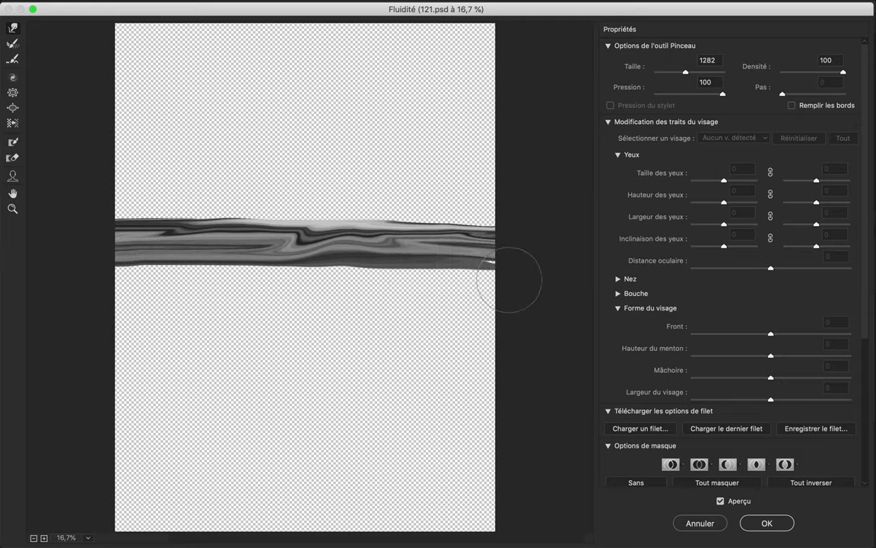
{"action": "mouse_move", "coordinate": [298, 248]}
{"action": "left_mouse_down"}
{"action": "mouse_move", "coordinate": [92, 248]}
{"action": "mouse_move", "coordinate": [320, 279]}
{"action": "left_mouse_up"}
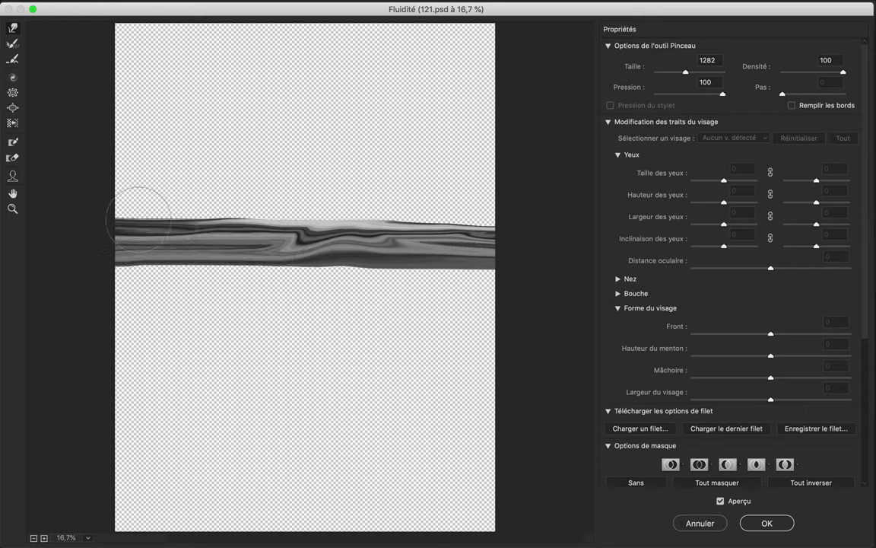
{"action": "left_click", "coordinate": [766, 522]}
Lay the streak across THE, tuck it into Groupe 2 beneath K, and duplicate it
{"action": "mouse_move", "coordinate": [447, 267]}
{"action": "left_mouse_down"}
{"action": "mouse_move", "coordinate": [447, 305]}
{"action": "mouse_move", "coordinate": [457, 301]}
{"action": "left_mouse_up"}
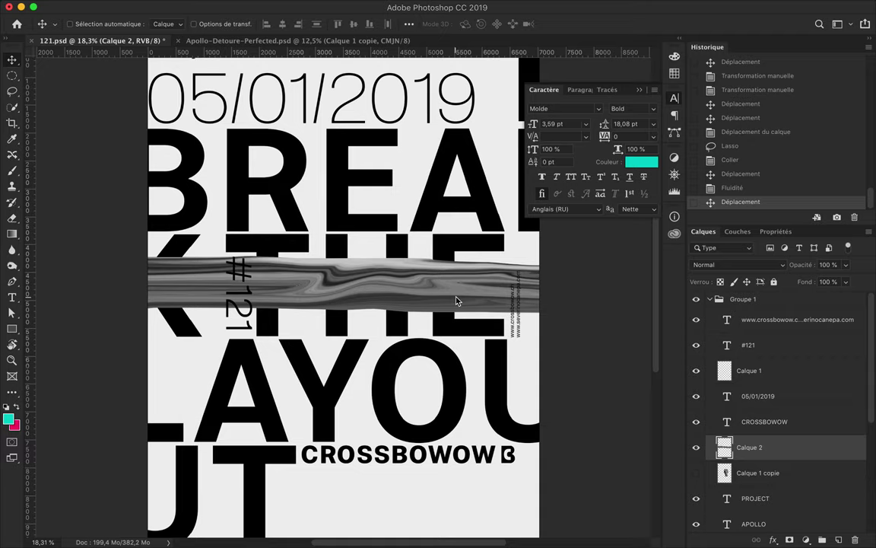
{"action": "left_click_drag", "start_coordinate": [765, 448], "coordinate": [768, 462]}
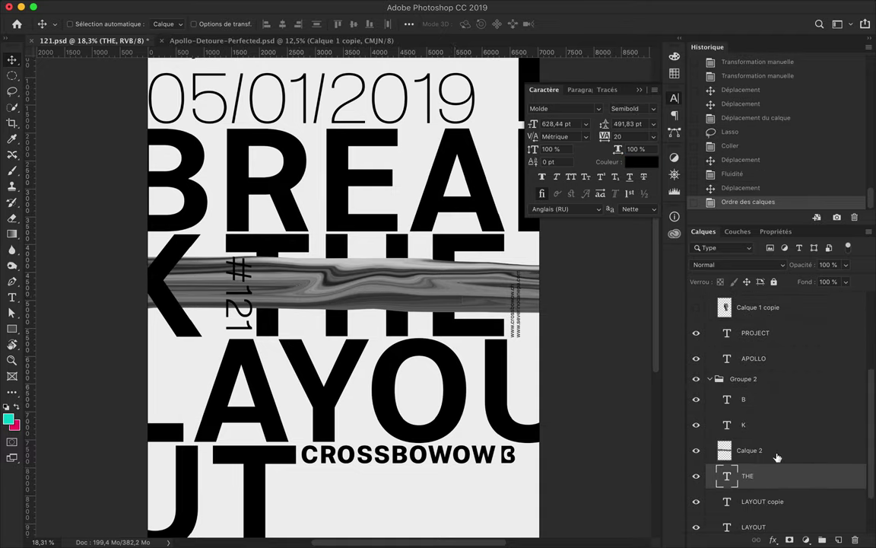
{"action": "key", "text": "ctrl+j"}
{"action": "left_click", "coordinate": [415, 9]}
Apply a 33,1-pixel High Pass filter to the streak copy
{"action": "left_click", "coordinate": [541, 287]}
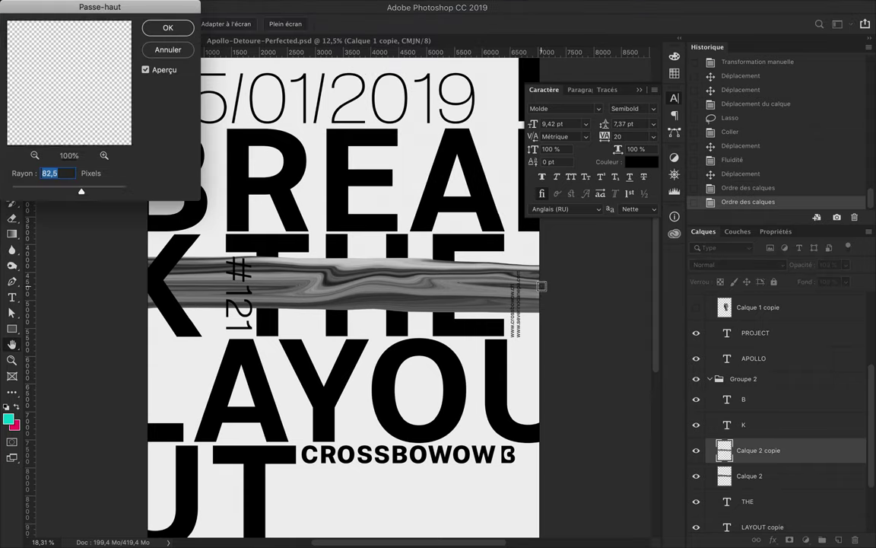
{"action": "left_click_drag", "start_coordinate": [86, 190], "coordinate": [109, 194]}
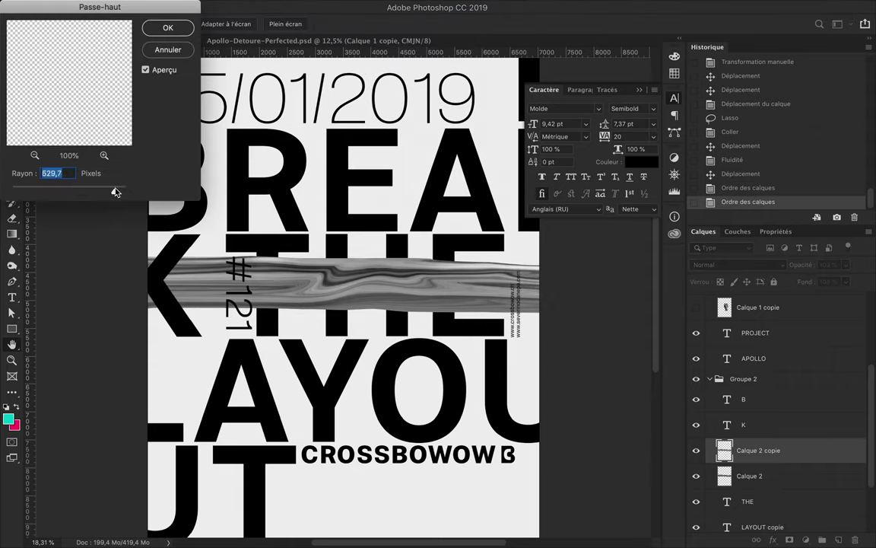
{"action": "mouse_move", "coordinate": [115, 191]}
{"action": "left_mouse_down"}
{"action": "mouse_move", "coordinate": [39, 194]}
{"action": "mouse_move", "coordinate": [65, 194]}
{"action": "left_mouse_up"}
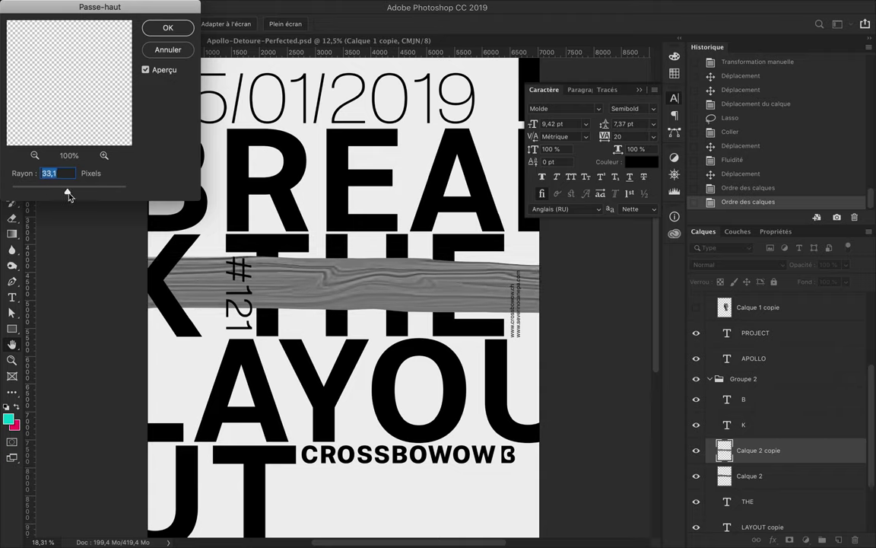
{"action": "key", "text": "Return"}
Blend the streak copy in Lumière linéaire and add a new empty layer
{"action": "left_click", "coordinate": [737, 264]}
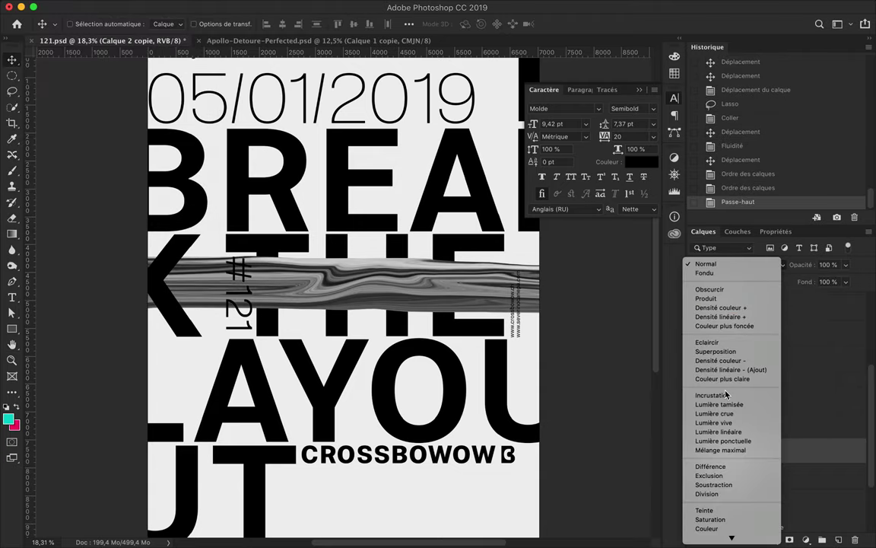
{"action": "left_click", "coordinate": [723, 434]}
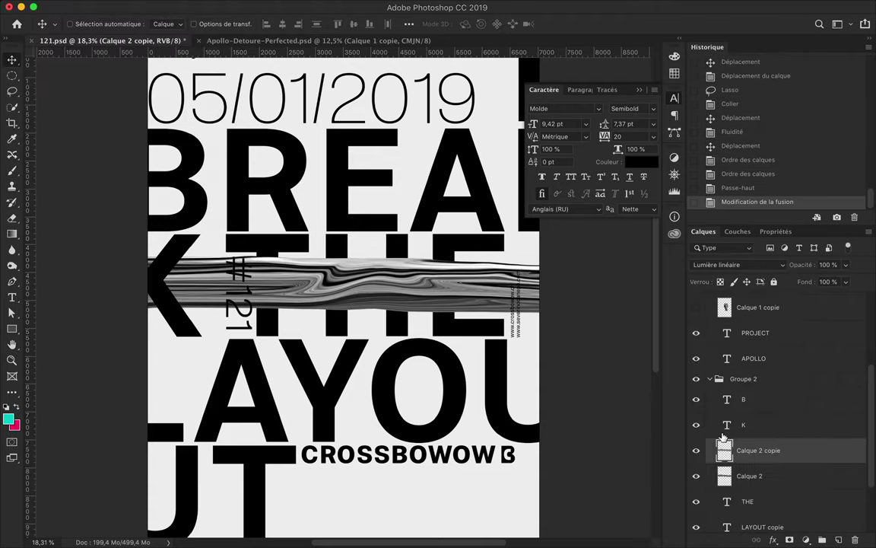
{"action": "left_click", "coordinate": [782, 481]}
{"action": "key", "text": "ctrl+shift+alt+n"}
Fill a rectangular band across the streak with a purple-to-yellow gradient on Calque 3
{"action": "key", "text": "m"}
{"action": "key", "text": "ctrl+d"}
{"action": "right_click", "coordinate": [12, 75]}
{"action": "left_click", "coordinate": [61, 70]}
{"action": "left_click_drag", "start_coordinate": [148, 231], "coordinate": [548, 358]}
{"action": "key", "text": "g"}
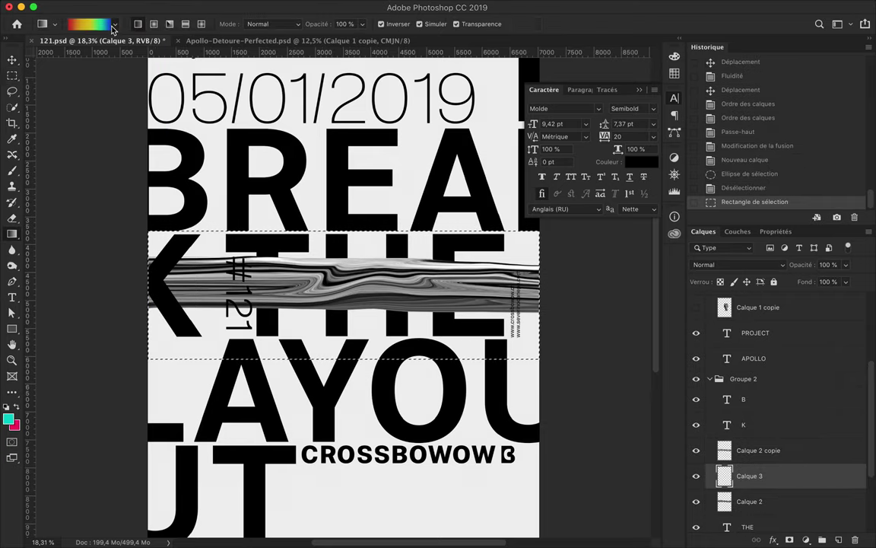
{"action": "left_click", "coordinate": [114, 25]}
{"action": "left_click", "coordinate": [142, 124]}
{"action": "left_click_drag", "start_coordinate": [144, 283], "coordinate": [539, 285]}
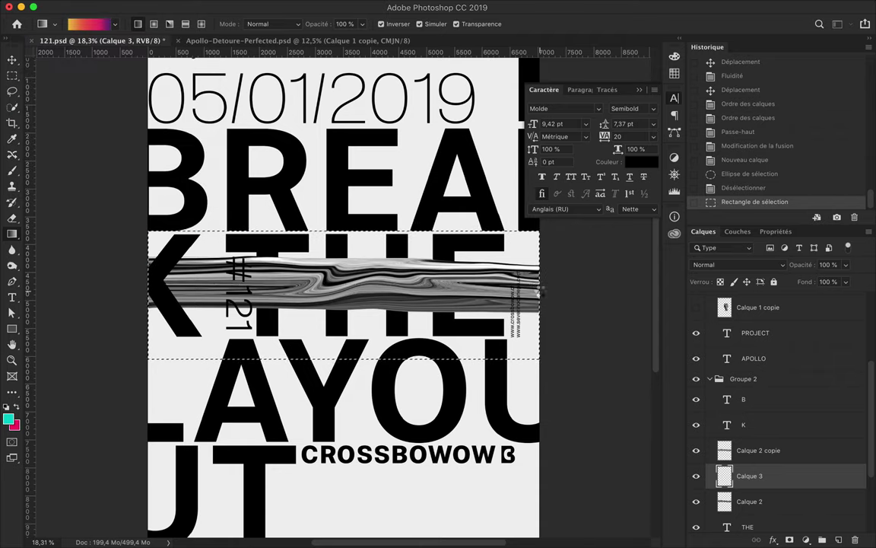
Move the gradient layer above the liquified band and clip it onto the band
{"action": "left_click_drag", "start_coordinate": [774, 478], "coordinate": [761, 445]}
{"action": "key", "text": "ctrl+alt+g"}
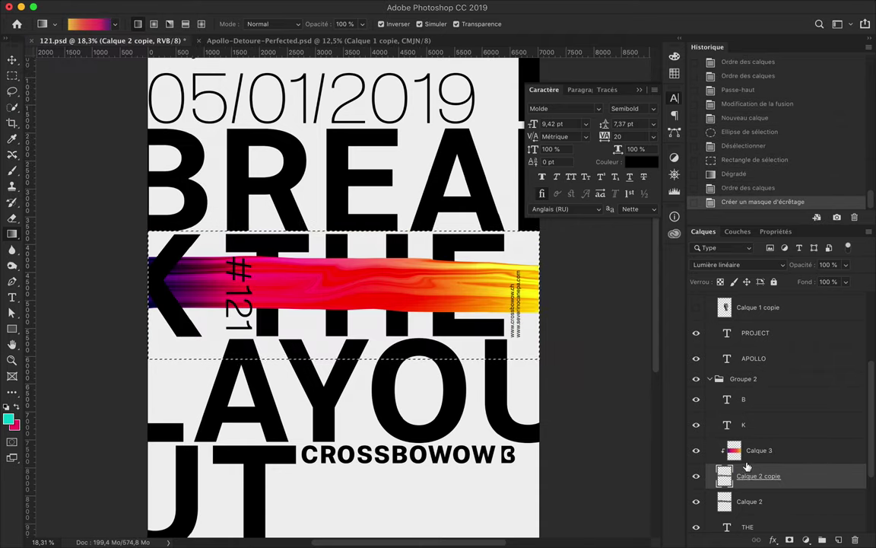
{"action": "left_click", "coordinate": [738, 264]}
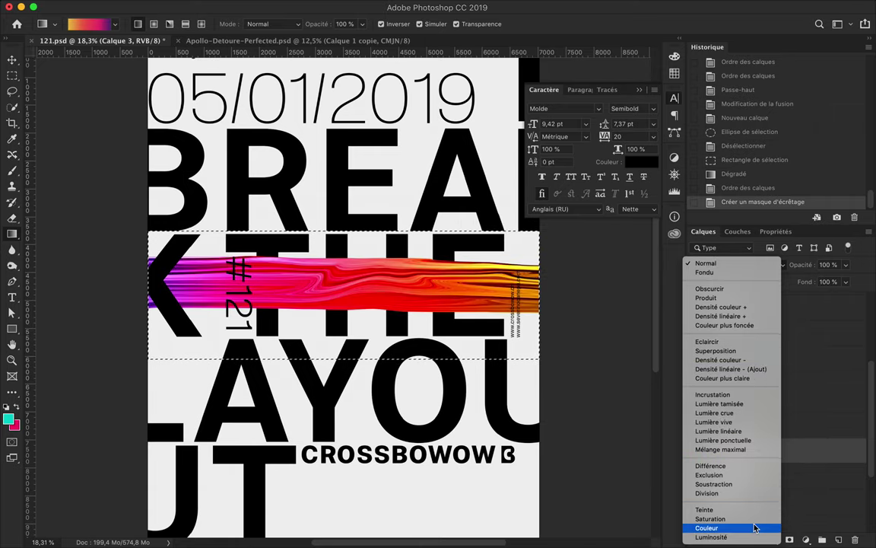
{"action": "key", "text": "Escape"}
{"action": "left_click_drag", "start_coordinate": [760, 453], "coordinate": [763, 485]}
{"action": "left_click", "coordinate": [763, 487], "text": "alt"}
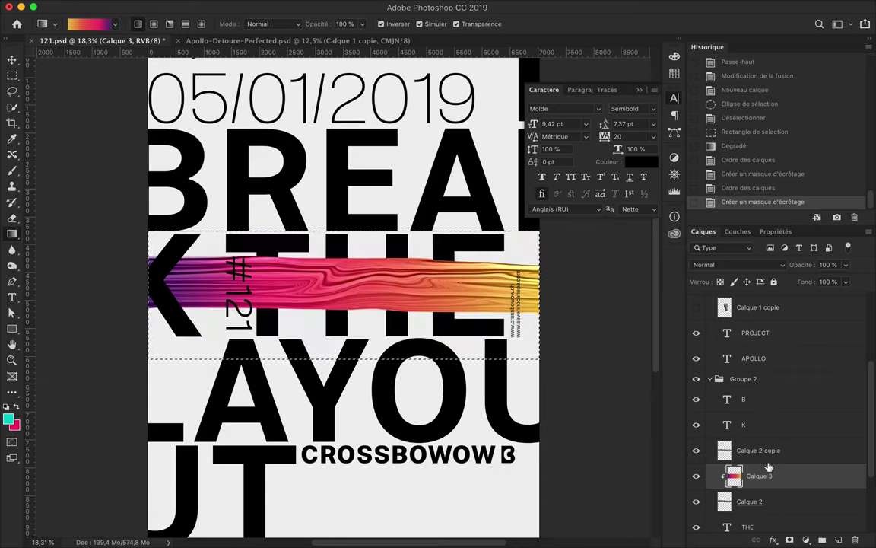
Set the clipped gradient layer's blend mode to Division
{"action": "left_click", "coordinate": [767, 462]}
{"action": "left_click", "coordinate": [768, 476]}
{"action": "left_click", "coordinate": [738, 264]}
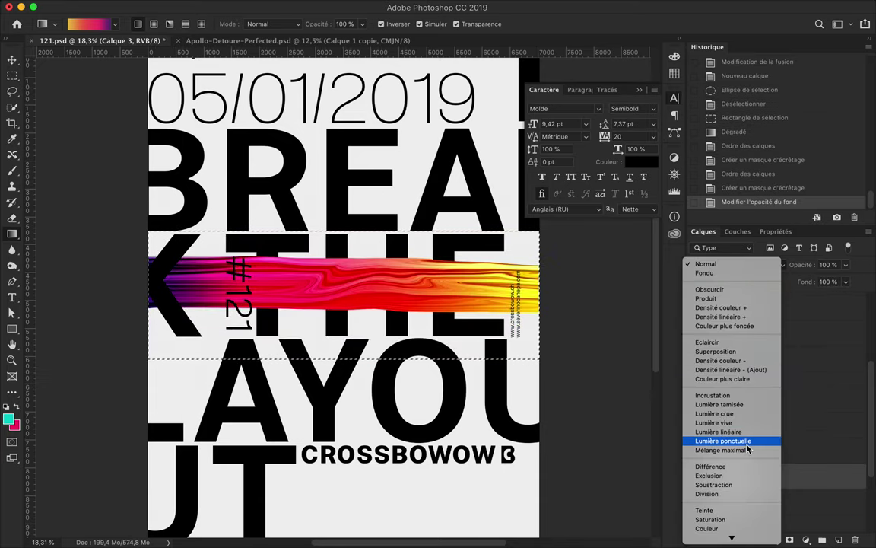
{"action": "left_click", "coordinate": [746, 495]}
Try a clipped Levels adjustment on the band, then delete it
{"action": "left_click", "coordinate": [760, 356]}
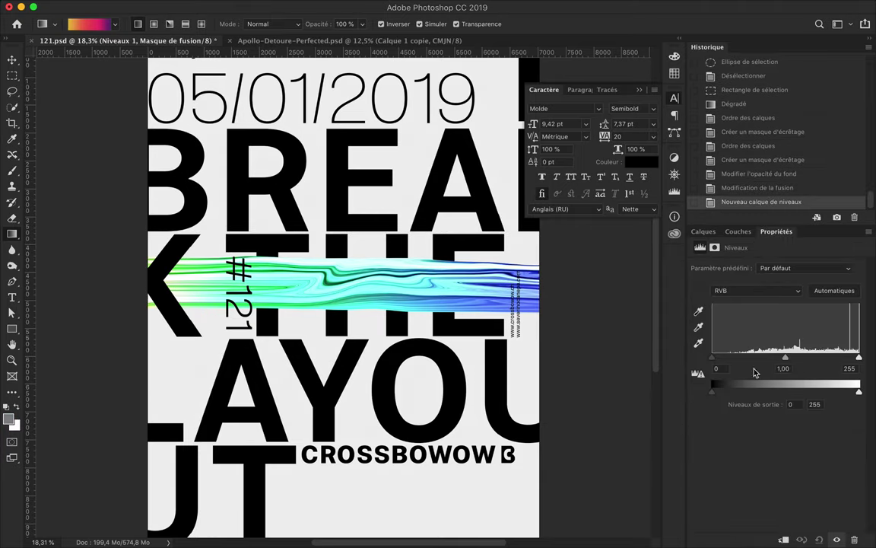
{"action": "key", "text": "ctrl+alt+g"}
{"action": "mouse_move", "coordinate": [713, 358]}
{"action": "left_mouse_down"}
{"action": "mouse_move", "coordinate": [767, 357]}
{"action": "mouse_move", "coordinate": [712, 357]}
{"action": "left_mouse_up"}
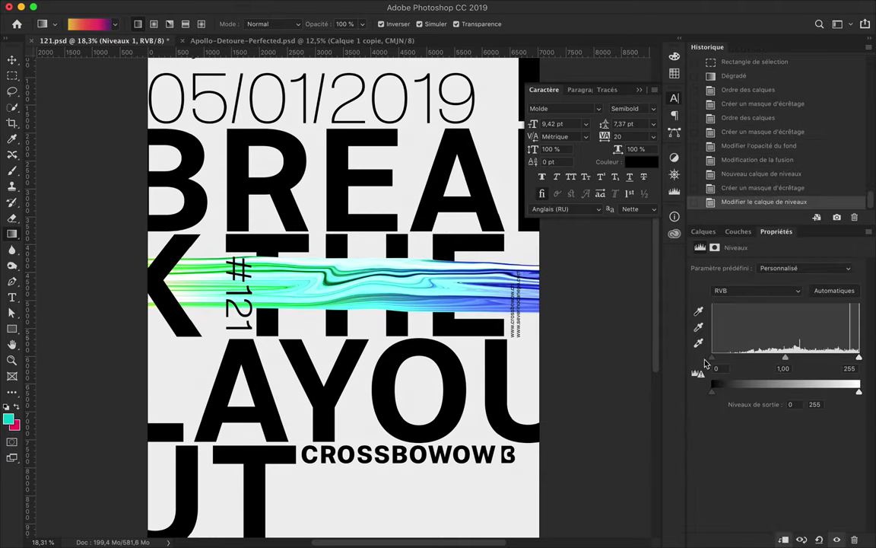
{"action": "left_click_drag", "start_coordinate": [785, 357], "coordinate": [756, 357]}
{"action": "left_click", "coordinate": [703, 232]}
{"action": "key", "text": "Delete"}
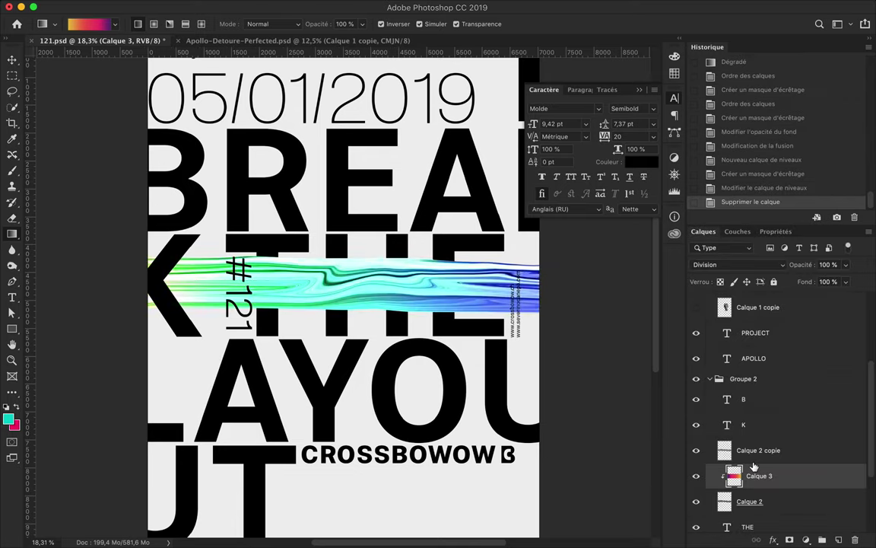
{"action": "left_click", "coordinate": [758, 449]}
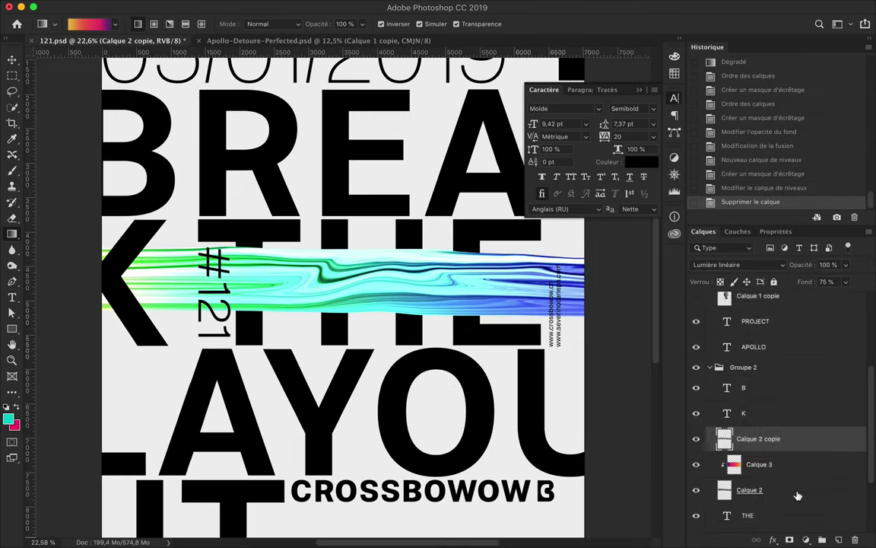
{"action": "left_click", "coordinate": [749, 490]}
{"action": "scroll", "coordinate": [574, 324], "scroll_direction": "down", "scroll_amount": 3}
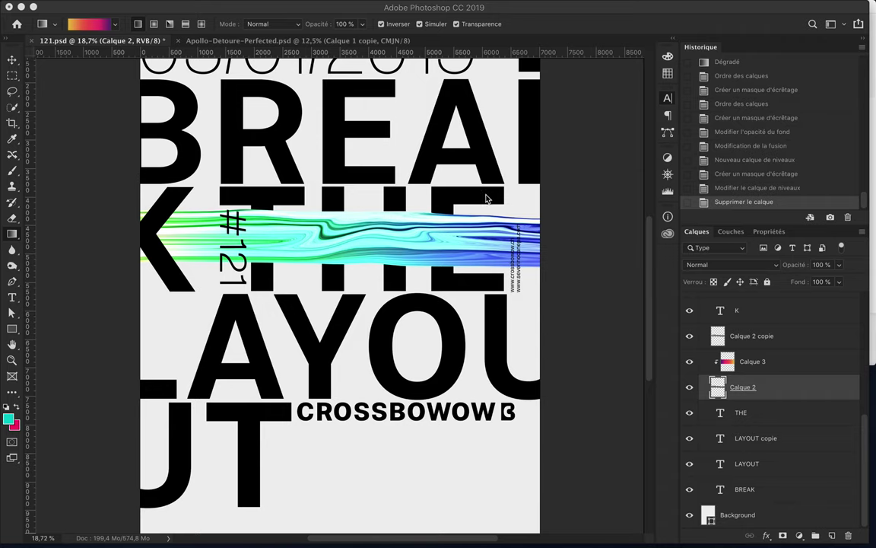
Move THE copie above the band layers, load the band selection and rasterize the text
{"action": "key", "text": "v"}
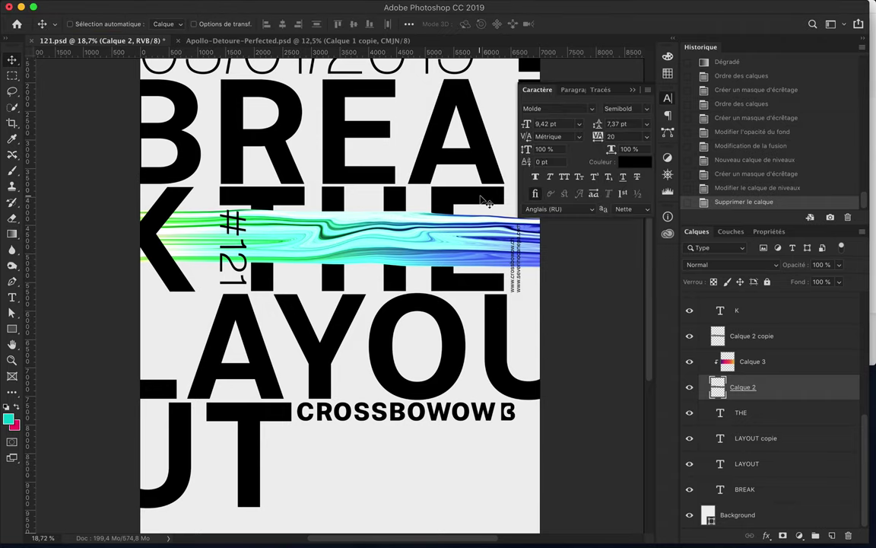
{"action": "left_click_drag", "start_coordinate": [759, 411], "coordinate": [747, 334]}
{"action": "key", "text": "ctrl+shift+d"}
{"action": "key", "text": "e"}
{"action": "left_click", "coordinate": [342, 236]}
{"action": "key", "text": "Return"}
{"action": "left_click", "coordinate": [87, 23]}
Erase parts of THE inside the band with a 330 px Eraser
{"action": "type", "text": "330"}
{"action": "key", "text": "Return"}
{"action": "left_click", "coordinate": [347, 232]}
{"action": "scroll", "coordinate": [396, 255], "scroll_direction": "right", "scroll_amount": 2}
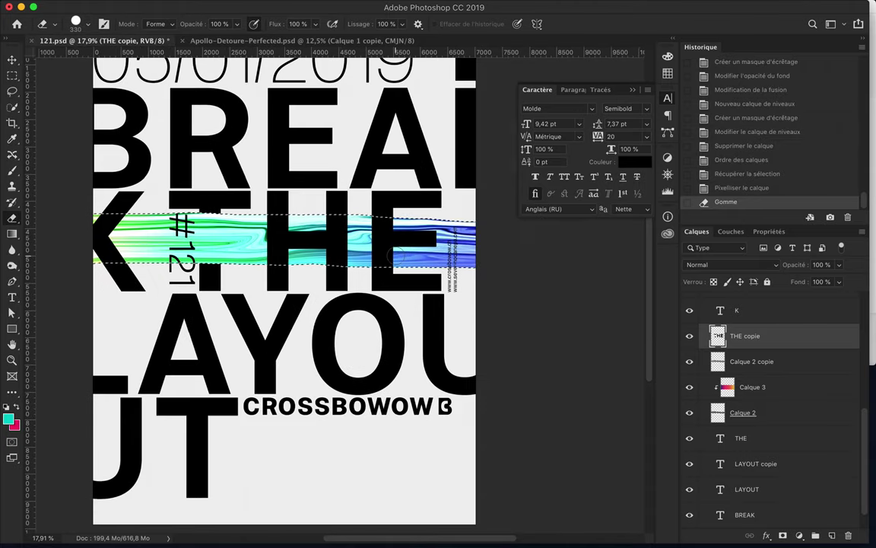
{"action": "left_click_drag", "start_coordinate": [358, 217], "coordinate": [255, 216]}
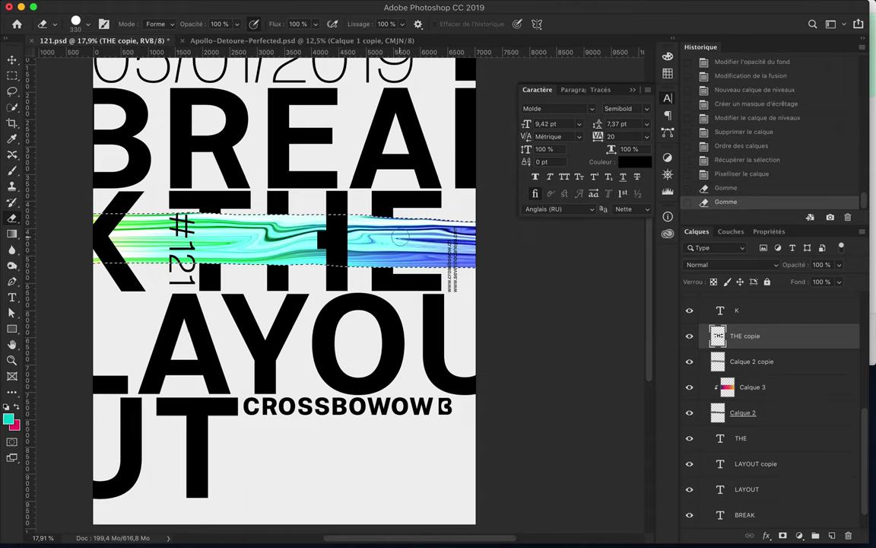
{"action": "key", "text": "ctrl+z"}
{"action": "left_click_drag", "start_coordinate": [388, 244], "coordinate": [262, 217]}
{"action": "scroll", "coordinate": [395, 243], "scroll_direction": "up", "scroll_amount": 2}
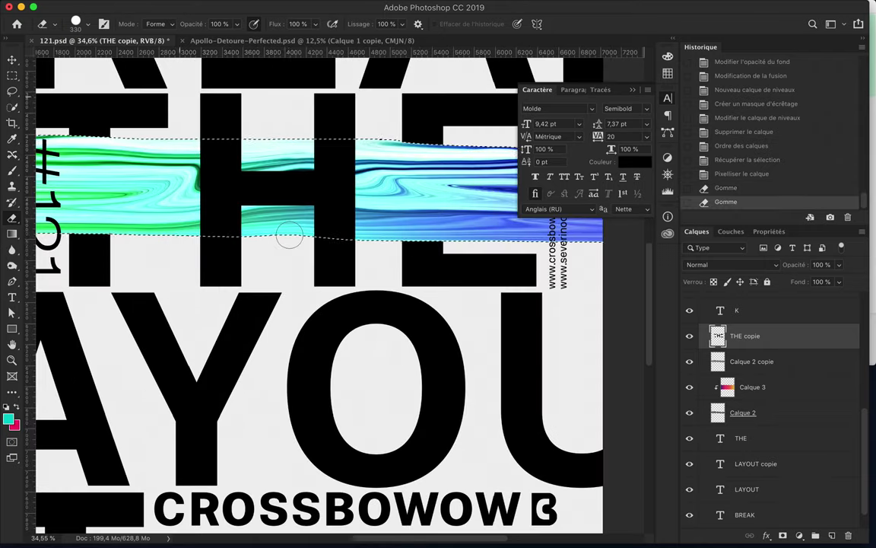
{"action": "scroll", "coordinate": [487, 258], "scroll_direction": "down", "scroll_amount": 3}
Clear the selection and place a duplicate of Calque 2 copie under Calque 2
{"action": "key", "text": "v"}
{"action": "key", "text": "ctrl+d"}
{"action": "left_click", "coordinate": [448, 293]}
{"action": "left_click_drag", "start_coordinate": [753, 362], "coordinate": [769, 430]}
Blur the band duplicate with a 271 px Gaussian blur to form a soft glow
{"action": "left_click", "coordinate": [456, 6]}
{"action": "left_click", "coordinate": [562, 228]}
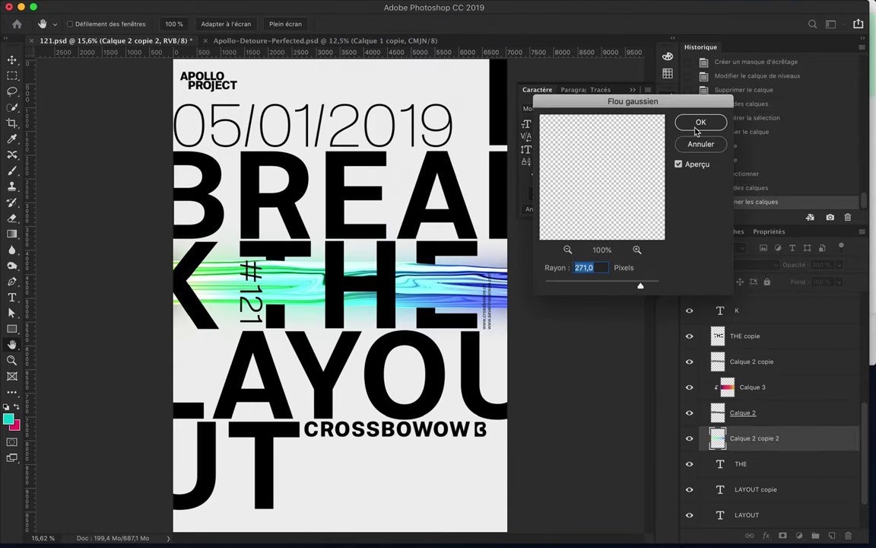
{"action": "key", "text": "Return"}
{"action": "left_click_drag", "start_coordinate": [459, 309], "coordinate": [459, 309]}
{"action": "key", "text": "ctrl+z"}
{"action": "scroll", "coordinate": [421, 210], "scroll_direction": "up", "scroll_amount": 3}
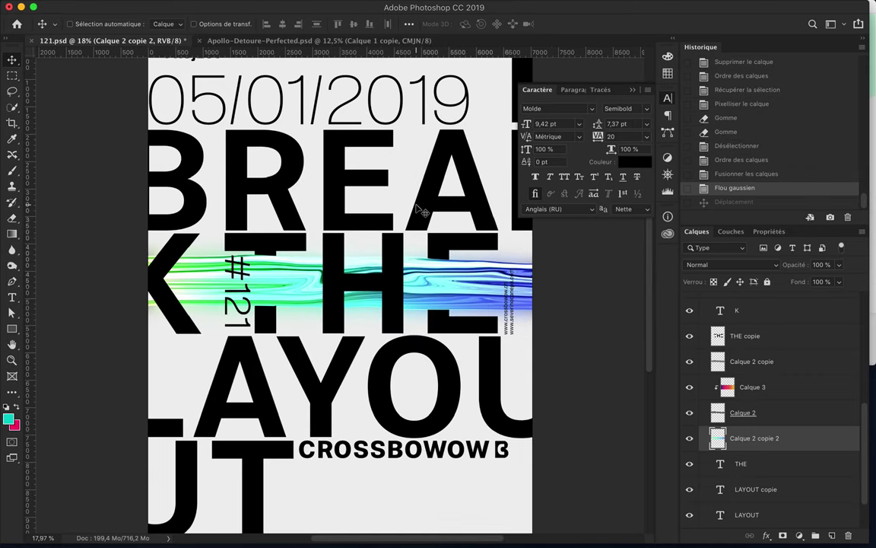
{"action": "scroll", "coordinate": [410, 198], "scroll_direction": "down", "scroll_amount": 2}
{"action": "scroll", "coordinate": [760, 380], "scroll_direction": "down", "scroll_amount": 5}
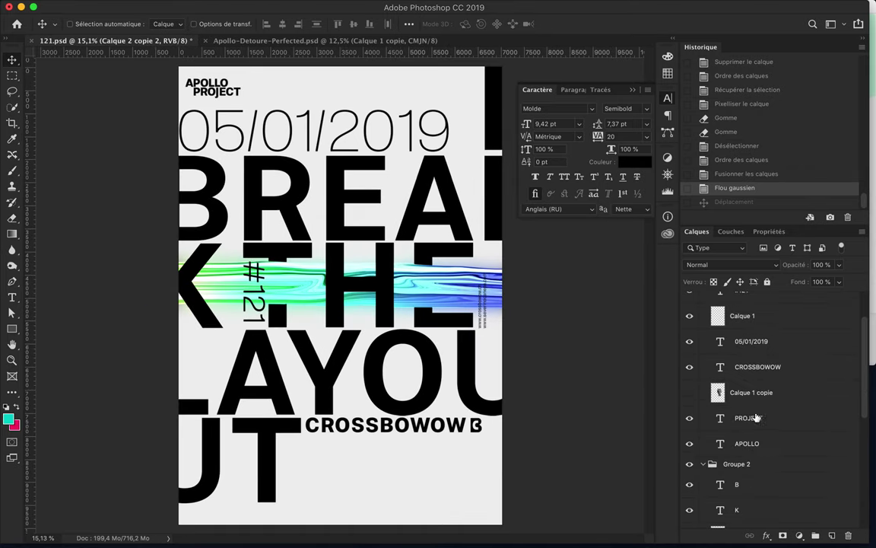
Cut a hair piece from the statue and paste it onto a new layer
{"action": "left_click_drag", "start_coordinate": [753, 441], "coordinate": [758, 392]}
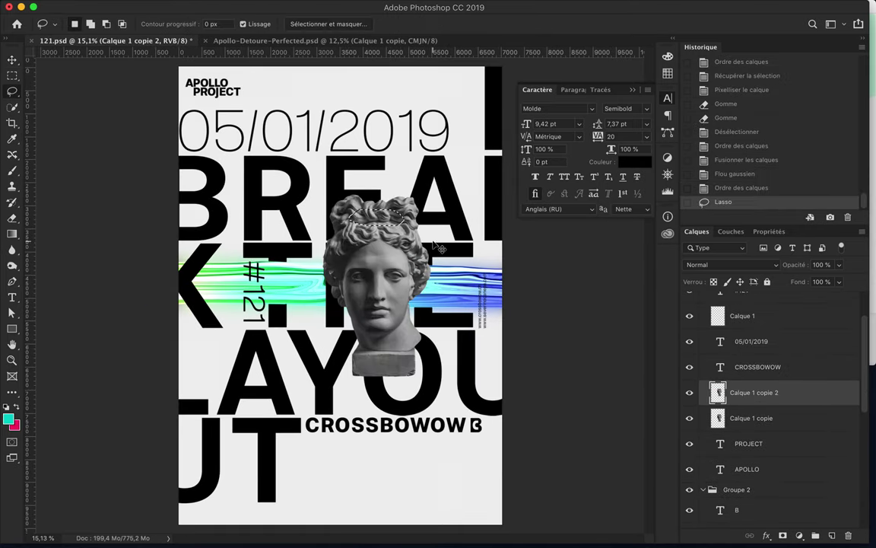
{"action": "key", "text": "Delete"}
{"action": "key", "text": "ctrl+v"}
{"action": "left_click", "coordinate": [689, 372]}
{"action": "key", "text": "v"}
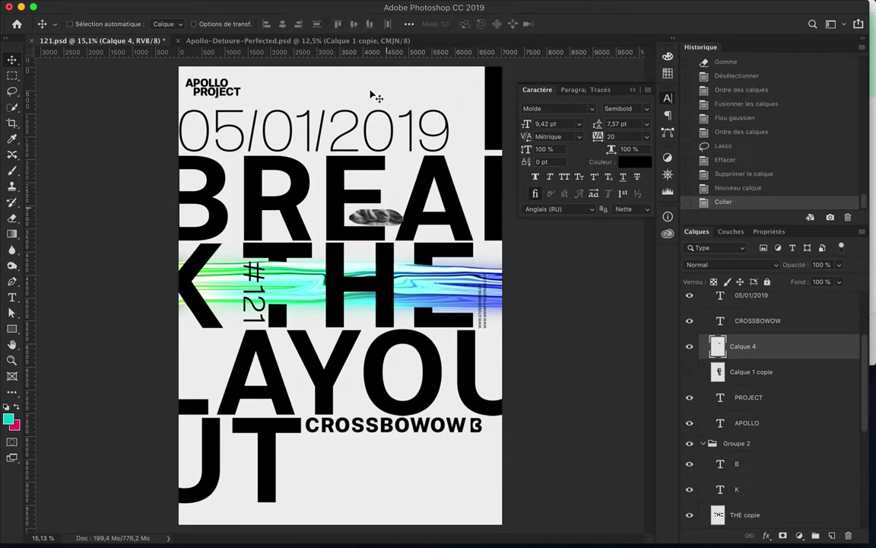
Liquify the hair piece into a full-width band across BREAK
{"action": "key", "text": "ctrl+shift+x"}
{"action": "mouse_move", "coordinate": [230, 206]}
{"action": "left_mouse_down"}
{"action": "mouse_move", "coordinate": [470, 195]}
{"action": "mouse_move", "coordinate": [494, 182]}
{"action": "left_mouse_up"}
{"action": "left_click_drag", "start_coordinate": [371, 154], "coordinate": [59, 156]}
{"action": "left_click_drag", "start_coordinate": [323, 157], "coordinate": [95, 175]}
{"action": "mouse_move", "coordinate": [396, 162]}
{"action": "left_mouse_down"}
{"action": "mouse_move", "coordinate": [466, 189]}
{"action": "mouse_move", "coordinate": [468, 223]}
{"action": "left_mouse_up"}
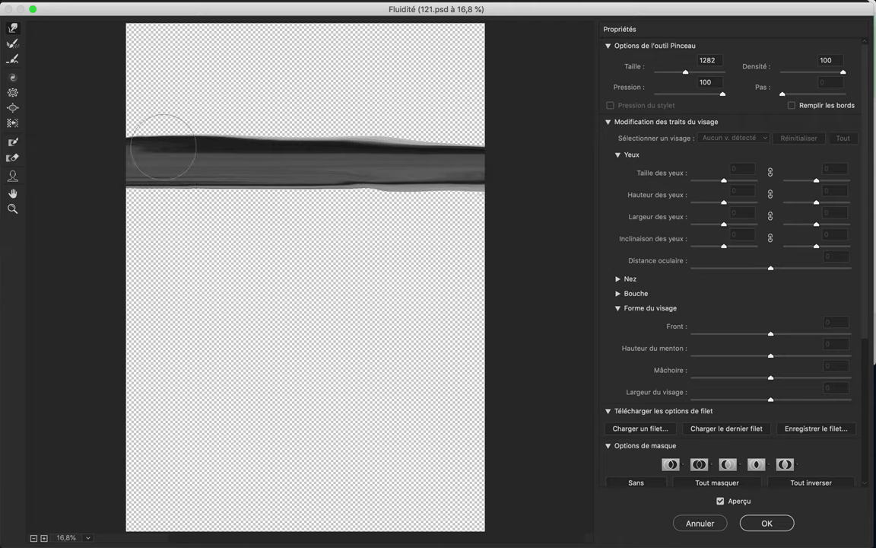
{"action": "left_click", "coordinate": [767, 523]}
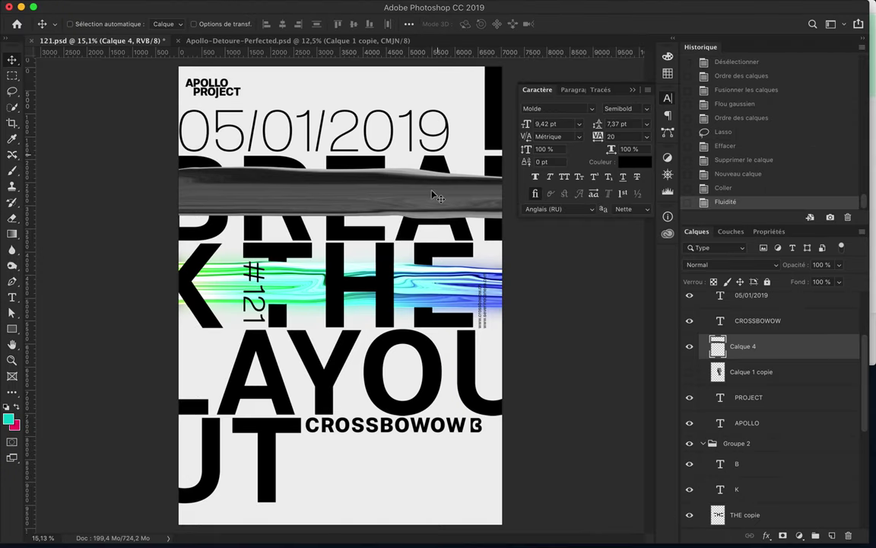
Clip a gradient copy to the new band and tint it with Hue/Saturation at -145
{"action": "left_click_drag", "start_coordinate": [741, 344], "coordinate": [746, 329]}
{"action": "key", "text": "ctrl+alt+g"}
{"action": "left_click_drag", "start_coordinate": [455, 247], "coordinate": [451, 204]}
{"action": "left_click", "coordinate": [800, 536]}
{"action": "left_click", "coordinate": [753, 360]}
{"action": "left_click_drag", "start_coordinate": [769, 312], "coordinate": [682, 321]}
{"action": "left_click", "coordinate": [697, 231]}
{"action": "left_click", "coordinate": [723, 341], "text": "alt"}
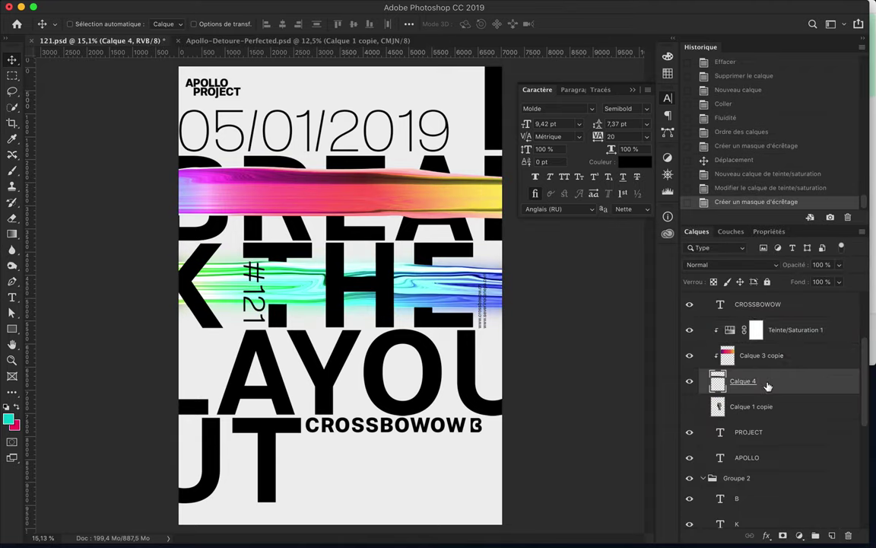
Duplicate Calque 4 above the adjustment, High Pass it at 36 px, blend in Incrustation
{"action": "left_click_drag", "start_coordinate": [726, 386], "coordinate": [726, 323]}
{"action": "left_click", "coordinate": [344, 7]}
{"action": "left_click", "coordinate": [558, 290]}
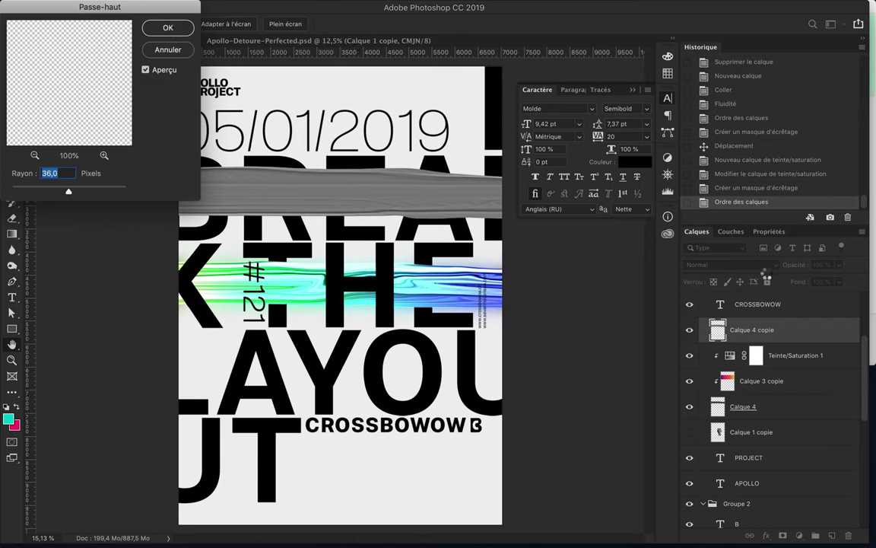
{"action": "key", "text": "Return"}
{"action": "left_click", "coordinate": [730, 264]}
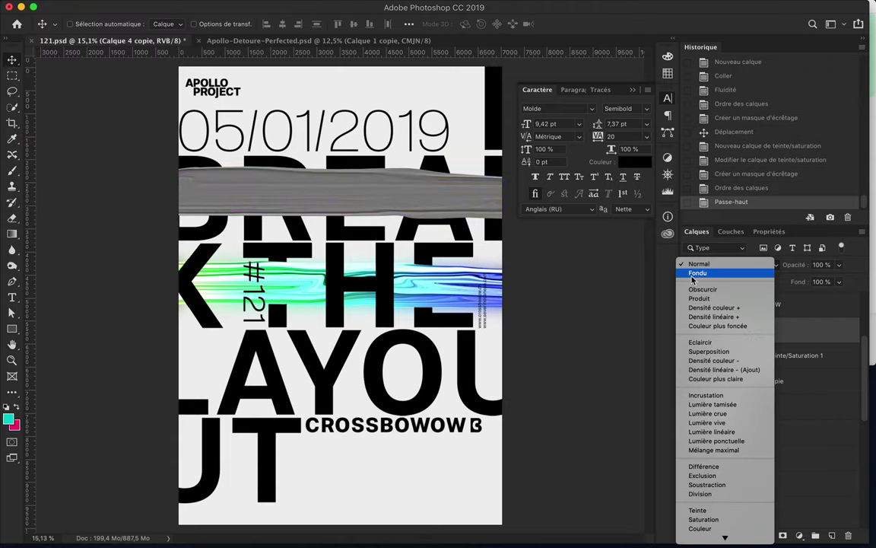
{"action": "left_click", "coordinate": [706, 394]}
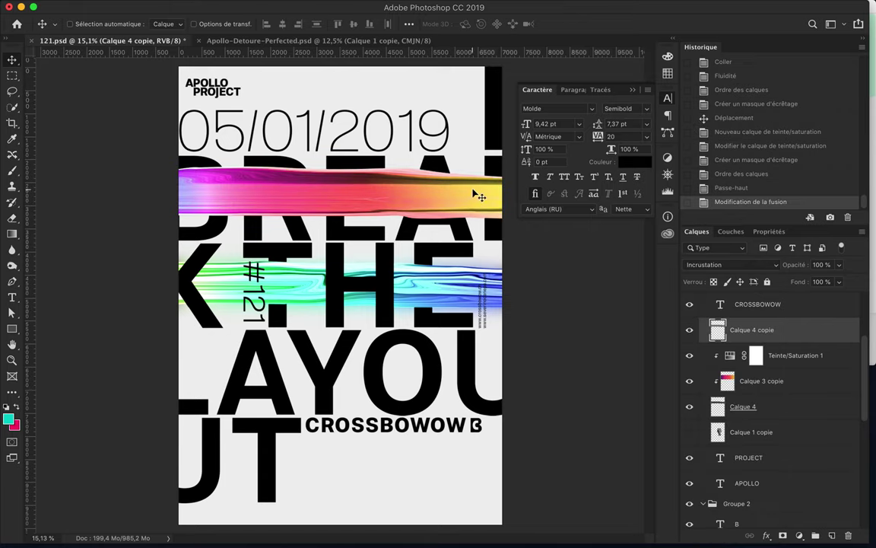
{"action": "scroll", "coordinate": [476, 191], "scroll_direction": "up", "scroll_amount": 2}
{"action": "left_click", "coordinate": [743, 406]}
{"action": "left_click", "coordinate": [11, 266]}
Burn the band's top edge and right end with a 371 px brush on Tons foncés
{"action": "left_click_drag", "start_coordinate": [243, 207], "coordinate": [457, 207]}
{"action": "key", "text": "ctrl+z"}
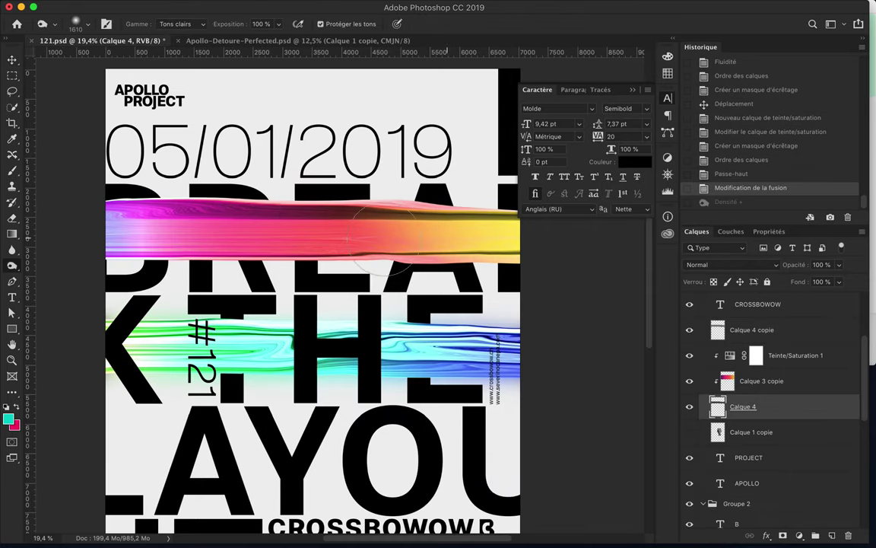
{"action": "right_click", "coordinate": [477, 236]}
{"action": "key", "text": "Return"}
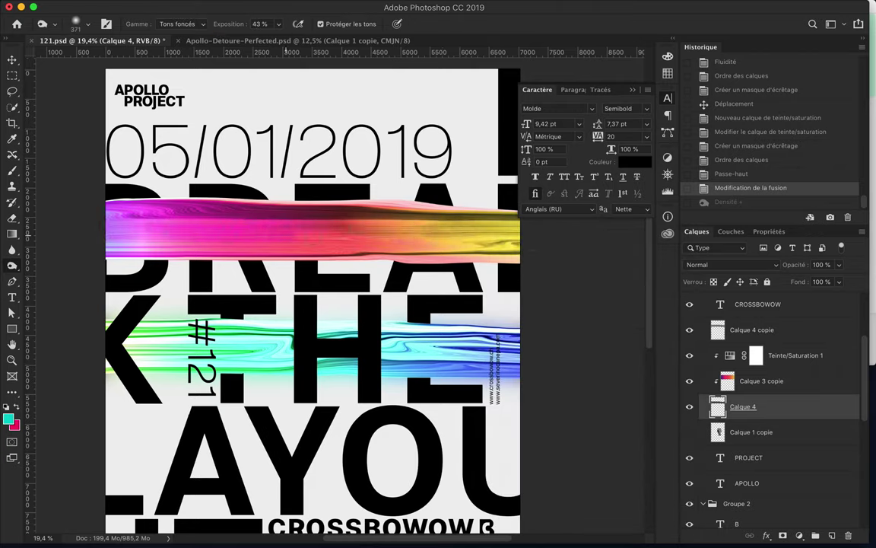
{"action": "left_click_drag", "start_coordinate": [274, 221], "coordinate": [114, 222]}
{"action": "left_click", "coordinate": [183, 23]}
{"action": "left_click_drag", "start_coordinate": [114, 209], "coordinate": [457, 206]}
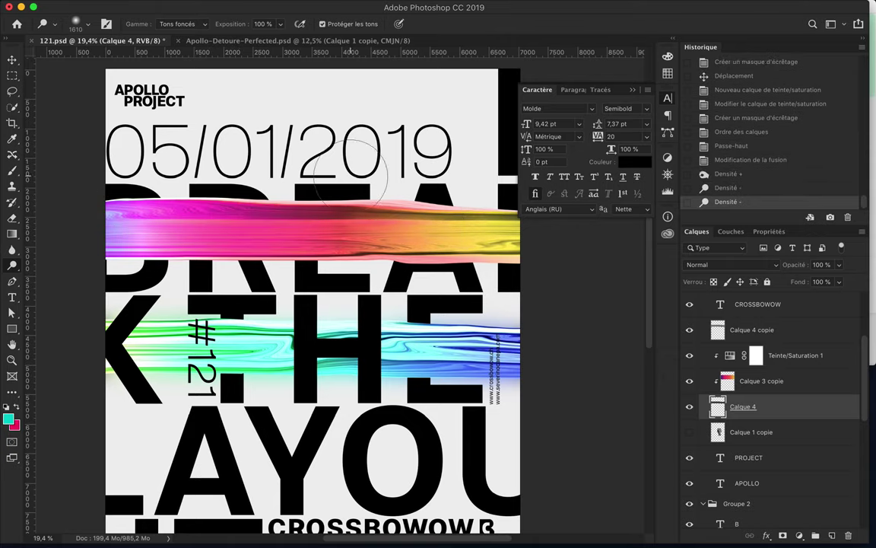
{"action": "left_click_drag", "start_coordinate": [517, 186], "coordinate": [510, 187]}
Undo the last strokes, delete the BREA band and duplicate the statue above its original
{"action": "left_click_drag", "start_coordinate": [159, 176], "coordinate": [301, 213]}
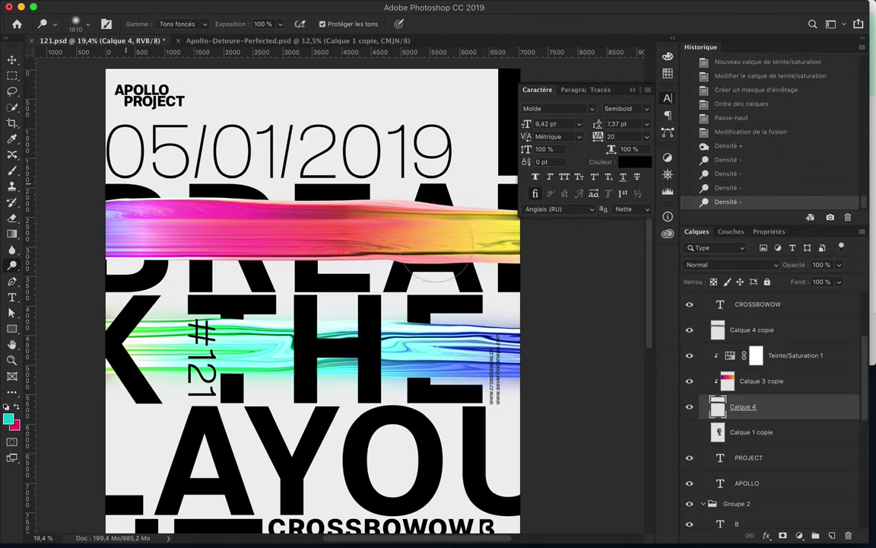
{"action": "key", "text": "ctrl+alt+z"}
{"action": "key", "text": "ctrl+alt+z"}
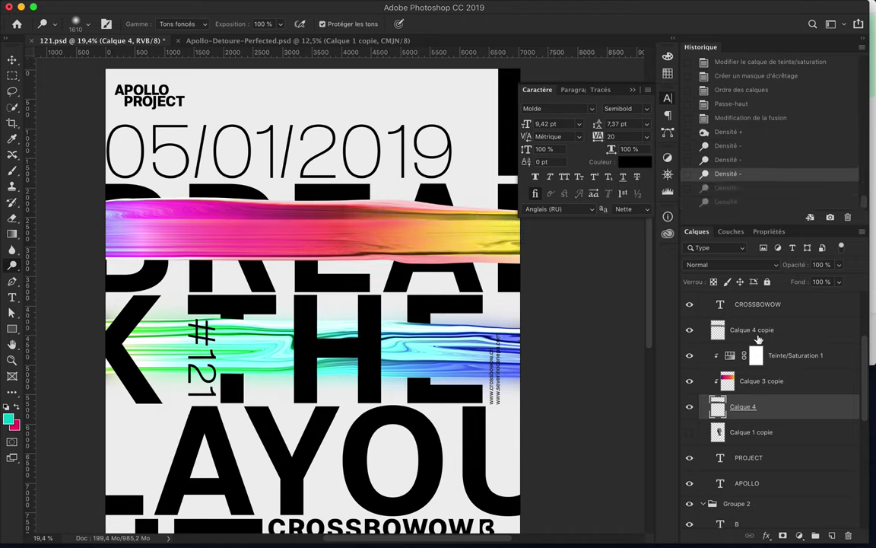
{"action": "key", "text": "Delete"}
{"action": "key", "text": "ctrl+alt+g"}
{"action": "left_click_drag", "start_coordinate": [719, 395], "coordinate": [703, 387]}
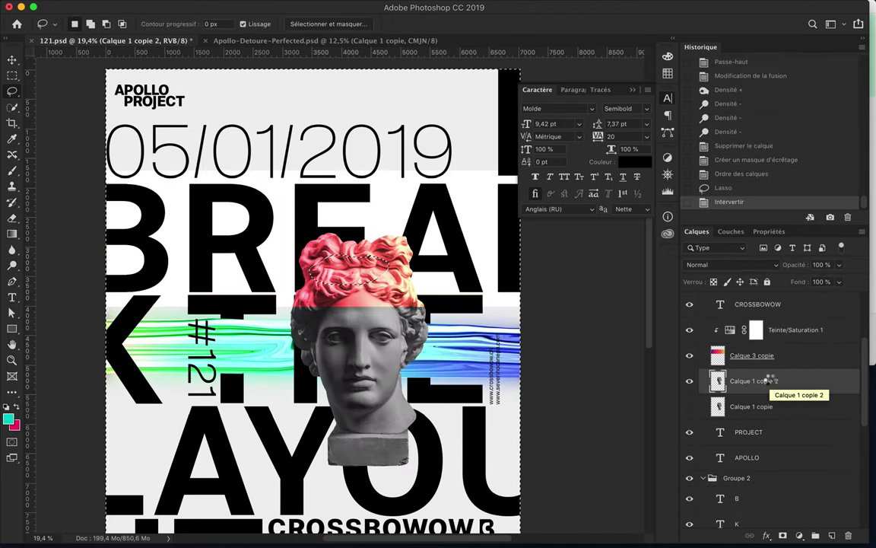
Delete the statue outside the lassoed streak and clear the selection
{"action": "key", "text": "ctrl+shift+i"}
{"action": "key", "text": "Delete"}
{"action": "key", "text": "ctrl+d"}
{"action": "key", "text": "m"}
{"action": "left_click", "coordinate": [344, 7]}
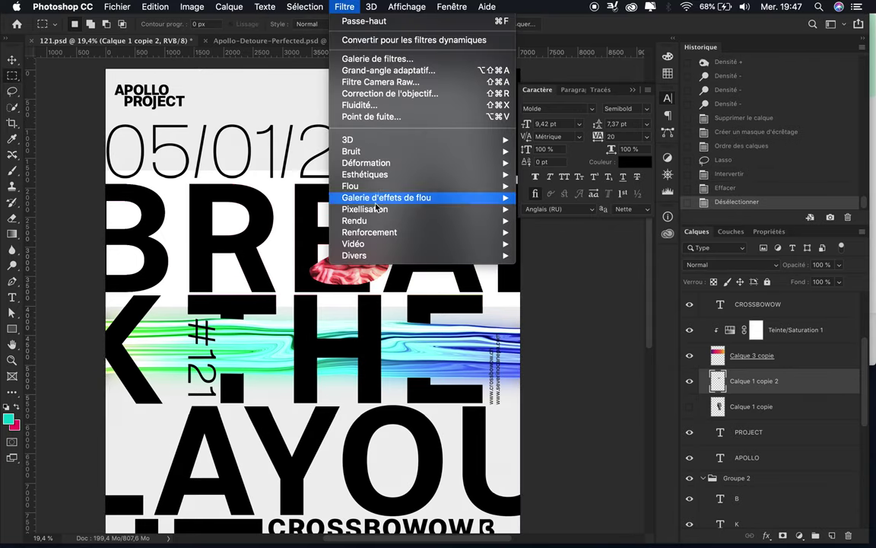
{"action": "key", "text": "Escape"}
Liquify the streak into a wide wavy band over BREAK and clip Calque 3 copie to it
{"action": "key", "text": "ctrl+shift+x"}
{"action": "mouse_move", "coordinate": [372, 200]}
{"action": "left_mouse_down"}
{"action": "mouse_move", "coordinate": [166, 196]}
{"action": "mouse_move", "coordinate": [553, 185]}
{"action": "left_mouse_up"}
{"action": "mouse_move", "coordinate": [395, 166]}
{"action": "left_mouse_down"}
{"action": "mouse_move", "coordinate": [107, 176]}
{"action": "mouse_move", "coordinate": [264, 206]}
{"action": "mouse_move", "coordinate": [260, 147]}
{"action": "mouse_move", "coordinate": [467, 164]}
{"action": "mouse_move", "coordinate": [532, 209]}
{"action": "mouse_move", "coordinate": [501, 214]}
{"action": "left_mouse_up"}
{"action": "left_click_drag", "start_coordinate": [122, 153], "coordinate": [485, 148]}
{"action": "mouse_move", "coordinate": [266, 130]}
{"action": "left_mouse_down"}
{"action": "mouse_move", "coordinate": [401, 147]}
{"action": "mouse_move", "coordinate": [274, 127]}
{"action": "mouse_move", "coordinate": [250, 134]}
{"action": "left_mouse_up"}
{"action": "mouse_move", "coordinate": [251, 225]}
{"action": "left_mouse_down"}
{"action": "mouse_move", "coordinate": [93, 209]}
{"action": "mouse_move", "coordinate": [280, 215]}
{"action": "mouse_move", "coordinate": [79, 215]}
{"action": "left_mouse_up"}
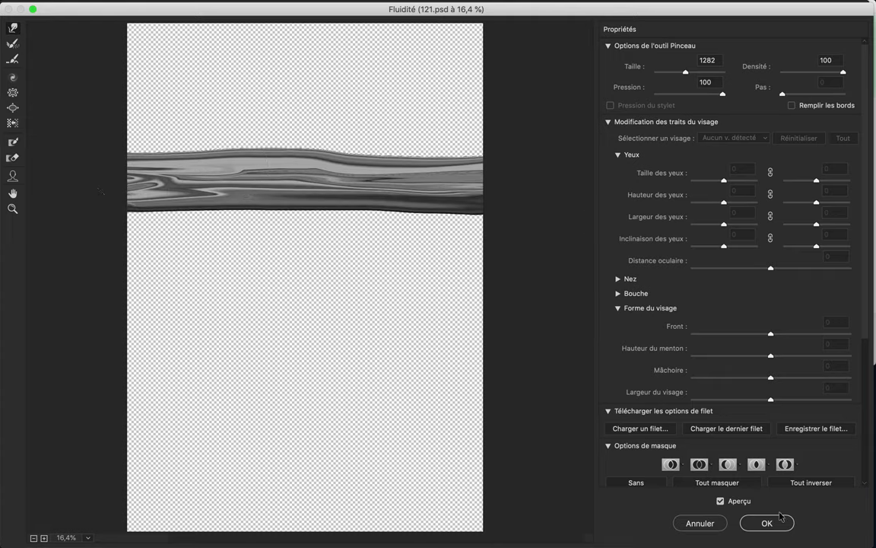
{"action": "left_click", "coordinate": [766, 522]}
{"action": "mouse_move", "coordinate": [420, 245]}
{"action": "left_mouse_down"}
{"action": "mouse_move", "coordinate": [415, 261]}
{"action": "mouse_move", "coordinate": [417, 254]}
{"action": "left_mouse_up"}
{"action": "left_click", "coordinate": [753, 343], "text": "alt"}
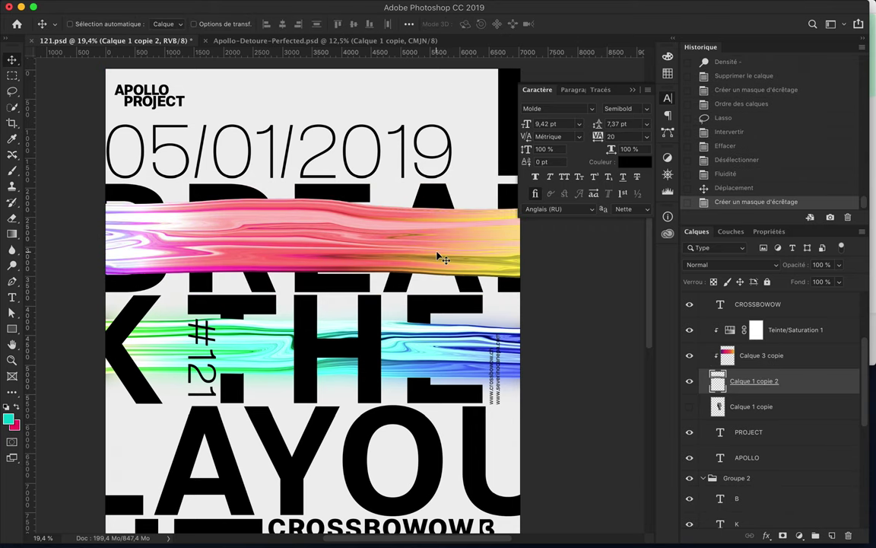
Undo the stray darkening stroke and select the rainbow gradient layer, keeping its Division blend
{"action": "mouse_move", "coordinate": [487, 238]}
{"action": "left_mouse_down"}
{"action": "mouse_move", "coordinate": [228, 238]}
{"action": "mouse_move", "coordinate": [255, 239]}
{"action": "left_mouse_up"}
{"action": "key", "text": "ctrl+alt+z"}
{"action": "key", "text": "ctrl+alt+z"}
{"action": "key", "text": "v"}
{"action": "left_click", "coordinate": [769, 364]}
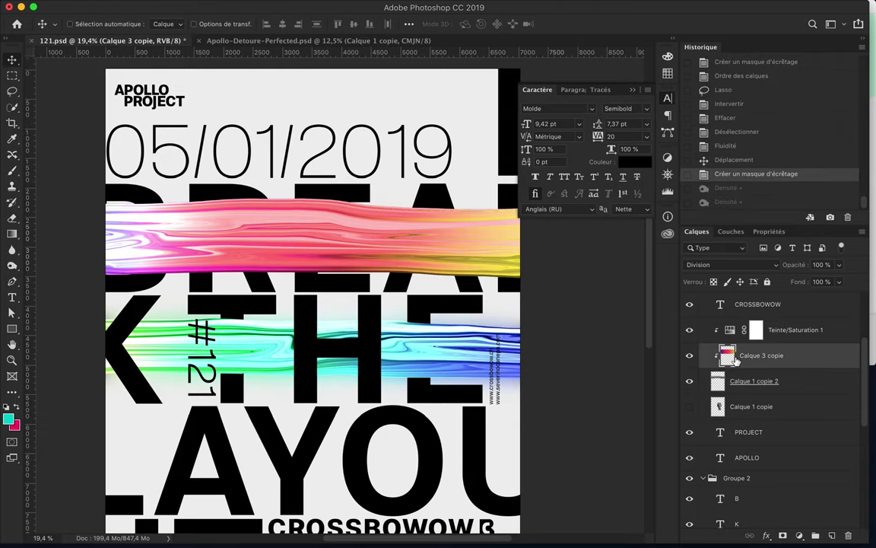
{"action": "scroll", "coordinate": [794, 426], "scroll_direction": "down", "scroll_amount": 2}
{"action": "scroll", "coordinate": [794, 426], "scroll_direction": "up", "scroll_amount": 5}
{"action": "left_click", "coordinate": [730, 265]}
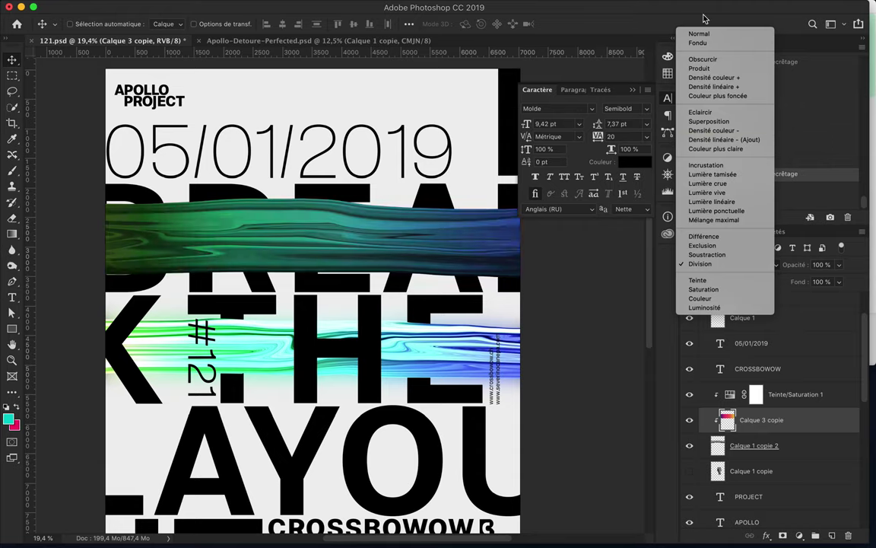
{"action": "key", "text": "Escape"}
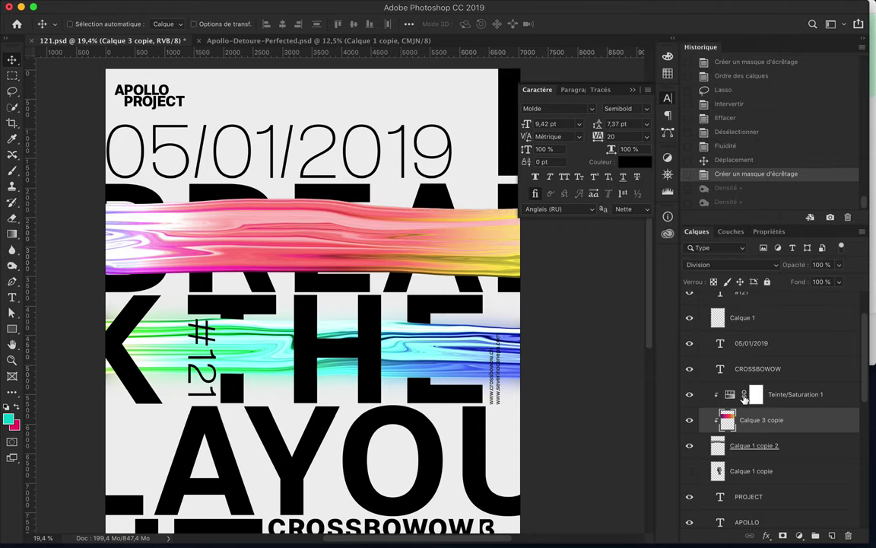
Hide the Hue/Saturation adjustment and set the gradient's blend mode to Linear Light
{"action": "key", "text": "ctrl+plus"}
{"action": "left_click", "coordinate": [689, 394]}
{"action": "left_click", "coordinate": [762, 265]}
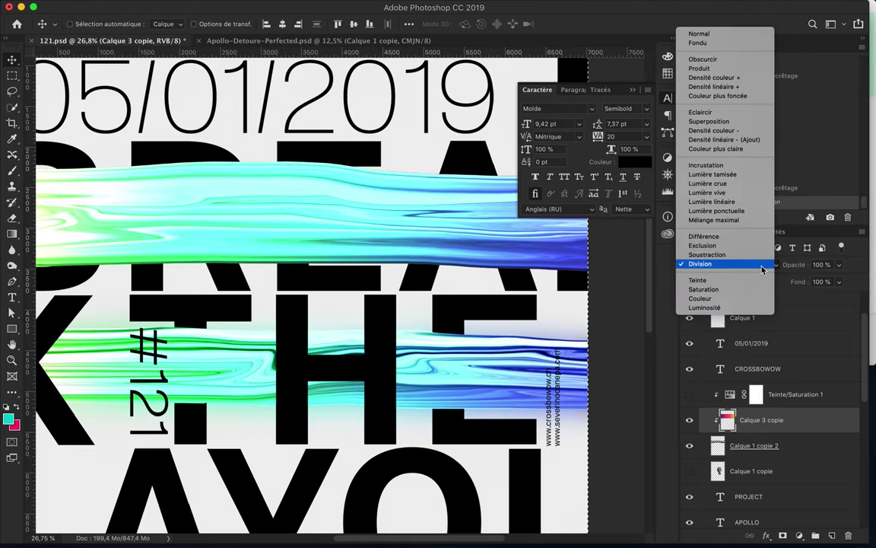
{"action": "left_click", "coordinate": [761, 202]}
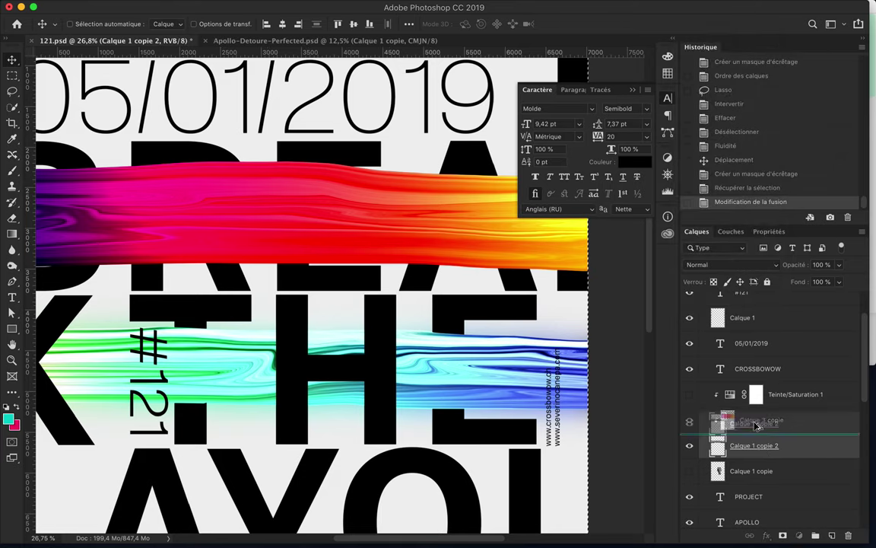
Add a High Pass copy of the band above Hue/Saturation, blended with Linear Light
{"action": "left_click_drag", "start_coordinate": [759, 447], "coordinate": [757, 415]}
{"action": "left_click", "coordinate": [344, 7]}
{"action": "left_click", "coordinate": [555, 303]}
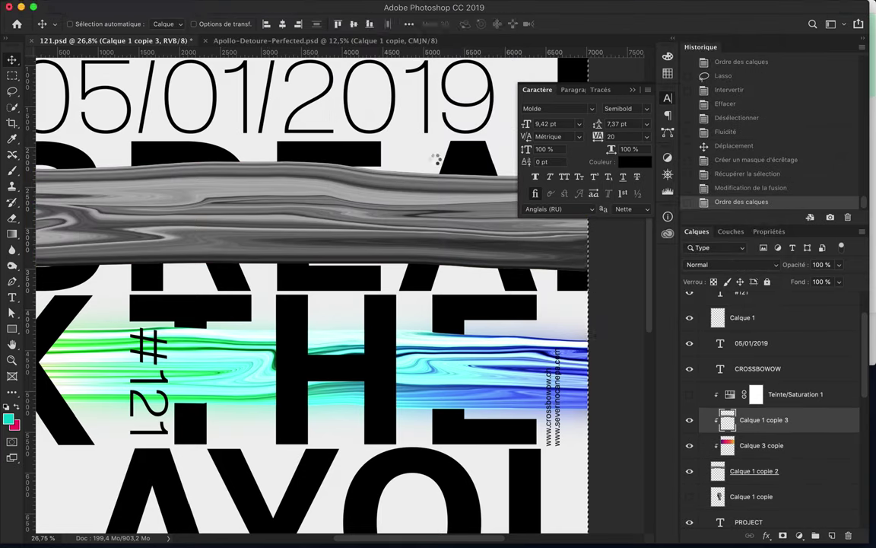
{"action": "left_click", "coordinate": [172, 27]}
{"action": "left_click", "coordinate": [730, 265]}
{"action": "key", "text": "Escape"}
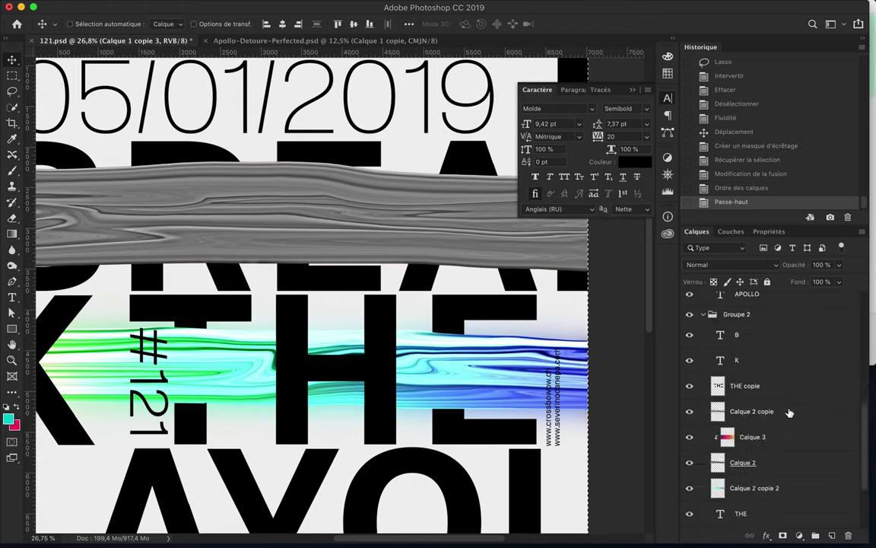
{"action": "scroll", "coordinate": [753, 376], "scroll_direction": "up", "scroll_amount": 5}
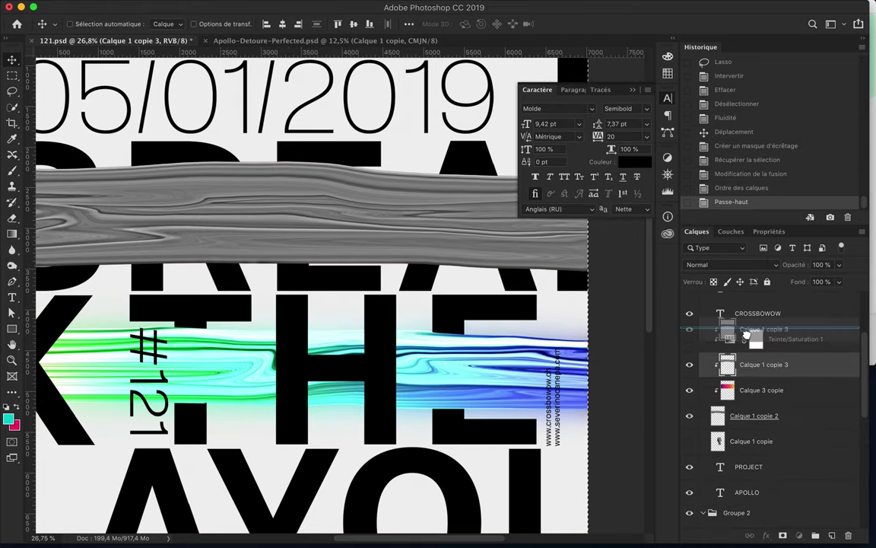
{"action": "left_click_drag", "start_coordinate": [748, 335], "coordinate": [748, 339]}
{"action": "left_click", "coordinate": [730, 265]}
{"action": "left_click", "coordinate": [698, 432]}
Delete the Hue/Saturation adjustment from the band's layers
{"action": "key", "text": "ctrl+minus"}
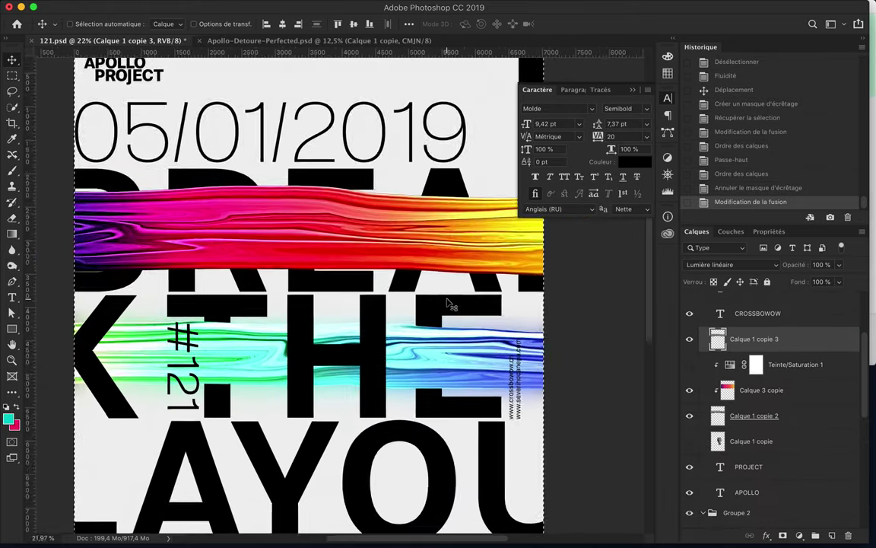
{"action": "key", "text": "ctrl+minus"}
{"action": "scroll", "coordinate": [766, 344], "scroll_direction": "down", "scroll_amount": 1}
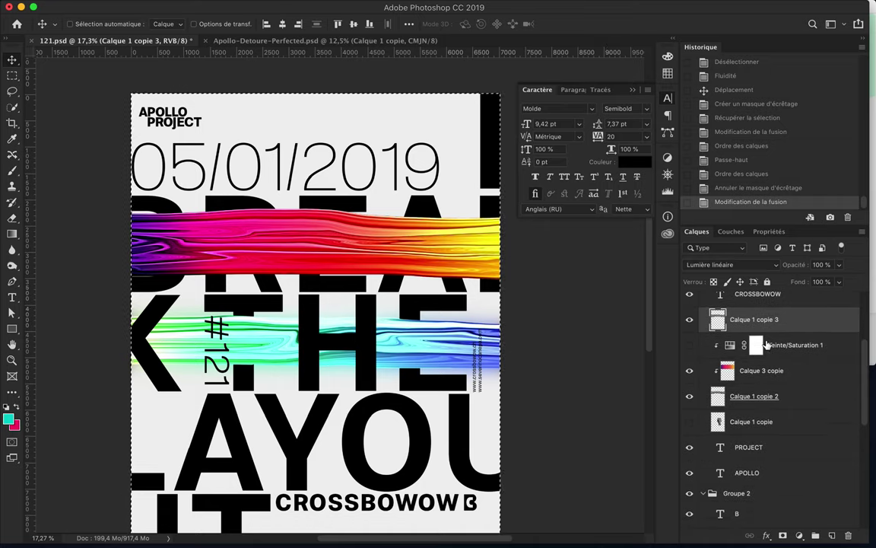
{"action": "left_click_drag", "start_coordinate": [766, 344], "coordinate": [753, 487]}
{"action": "key", "text": "ctrl+z"}
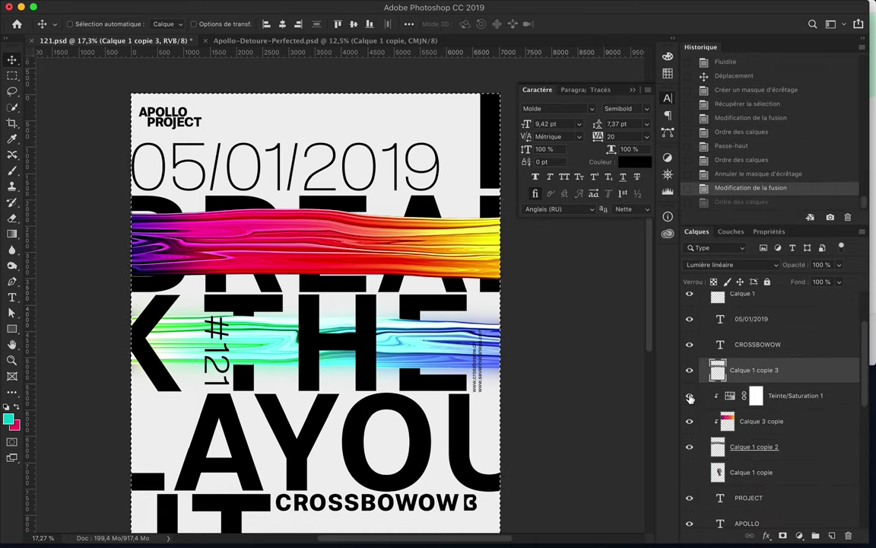
{"action": "left_click", "coordinate": [690, 397]}
{"action": "left_click", "coordinate": [785, 403]}
{"action": "key", "text": "Delete"}
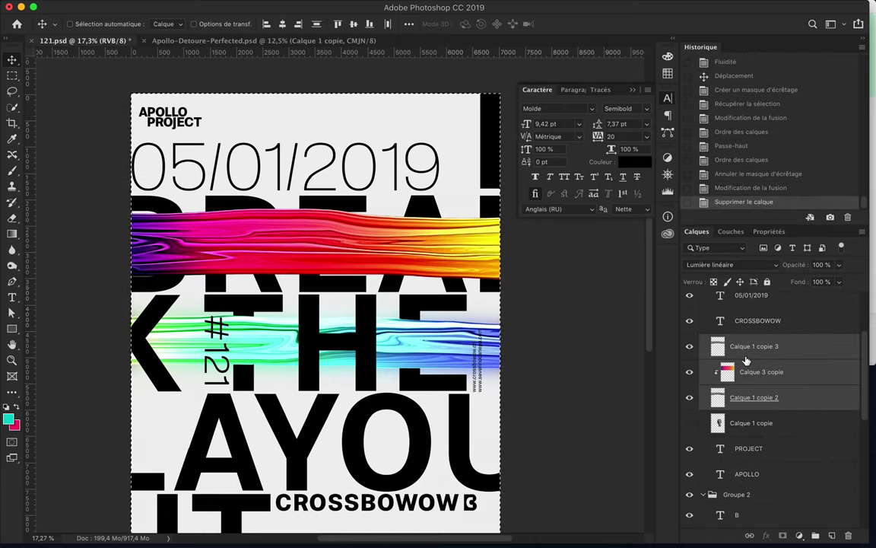
Merge the textured copy and gradient into the band, then apply Gaussian Blur 144,2
{"action": "left_click_drag", "start_coordinate": [761, 370], "coordinate": [741, 414]}
{"action": "key", "text": "ctrl+e"}
{"action": "key", "text": "ctrl+d"}
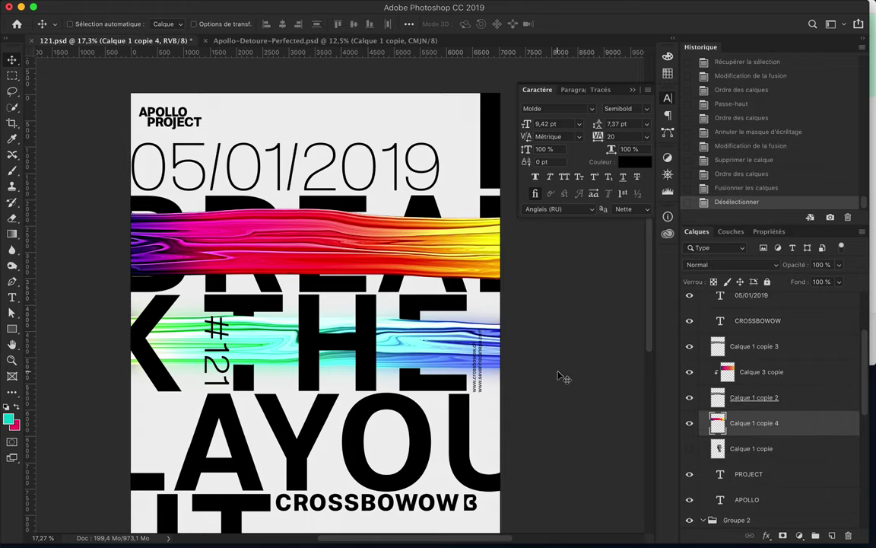
{"action": "left_click_drag", "start_coordinate": [759, 403], "coordinate": [749, 438]}
{"action": "key", "text": "ctrl+e"}
{"action": "left_click", "coordinate": [344, 7]}
{"action": "left_click", "coordinate": [558, 244]}
{"action": "left_click", "coordinate": [701, 125]}
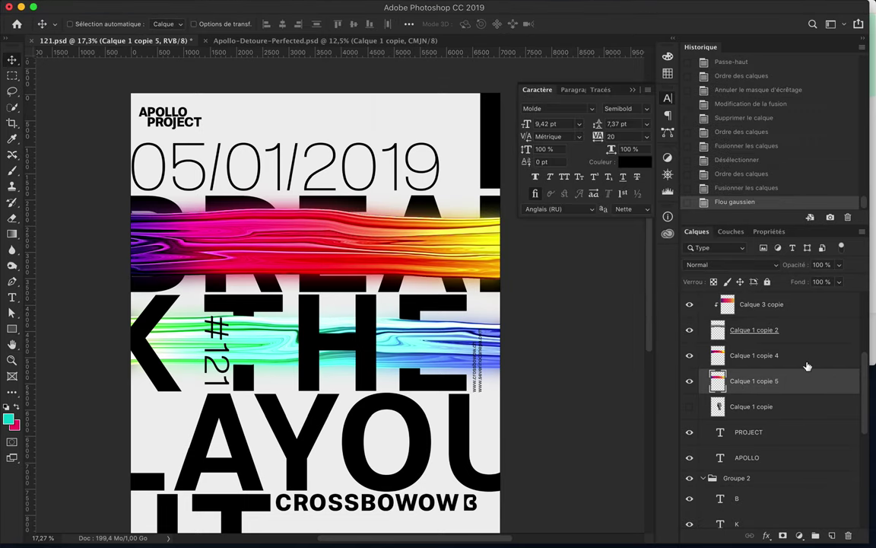
Group the band layers and name the group 'Red Form'
{"action": "left_click", "coordinate": [760, 304], "text": "shift"}
{"action": "key", "text": "ctrl+g"}
{"action": "double_click", "coordinate": [750, 310]}
{"action": "type", "text": "Red Form"}
{"action": "key", "text": "Return"}
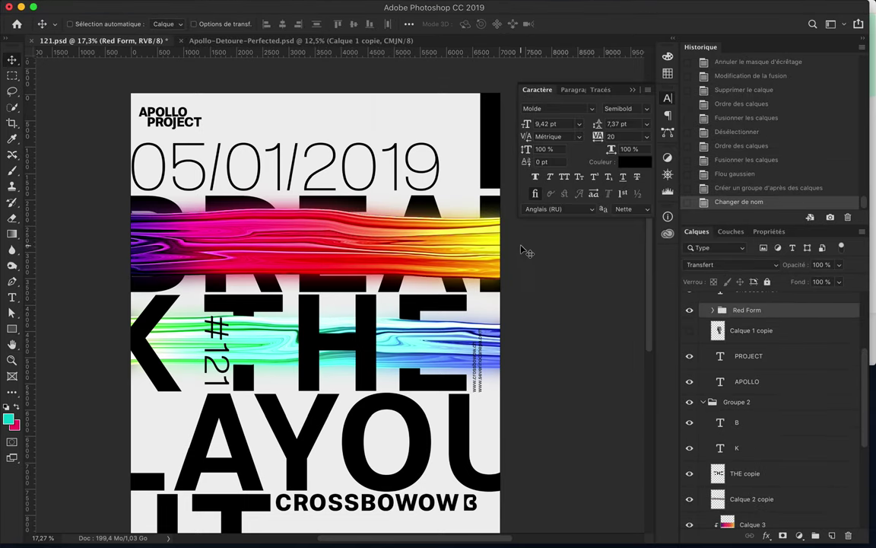
Move Red Form beneath the lettering and squash its height to about 84.41%
{"action": "scroll", "coordinate": [525, 251], "scroll_direction": "down", "scroll_amount": 2}
{"action": "mouse_move", "coordinate": [747, 310]}
{"action": "left_mouse_down"}
{"action": "mouse_move", "coordinate": [793, 523]}
{"action": "mouse_move", "coordinate": [788, 507]}
{"action": "left_mouse_up"}
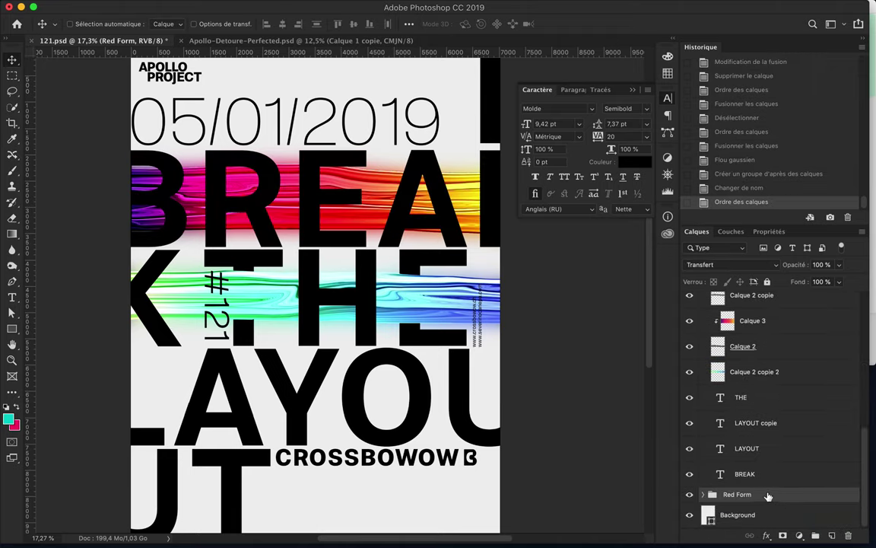
{"action": "key", "text": "ctrl+t"}
{"action": "mouse_move", "coordinate": [318, 131]}
{"action": "left_mouse_down"}
{"action": "mouse_move", "coordinate": [318, 197]}
{"action": "mouse_move", "coordinate": [318, 148]}
{"action": "left_mouse_up"}
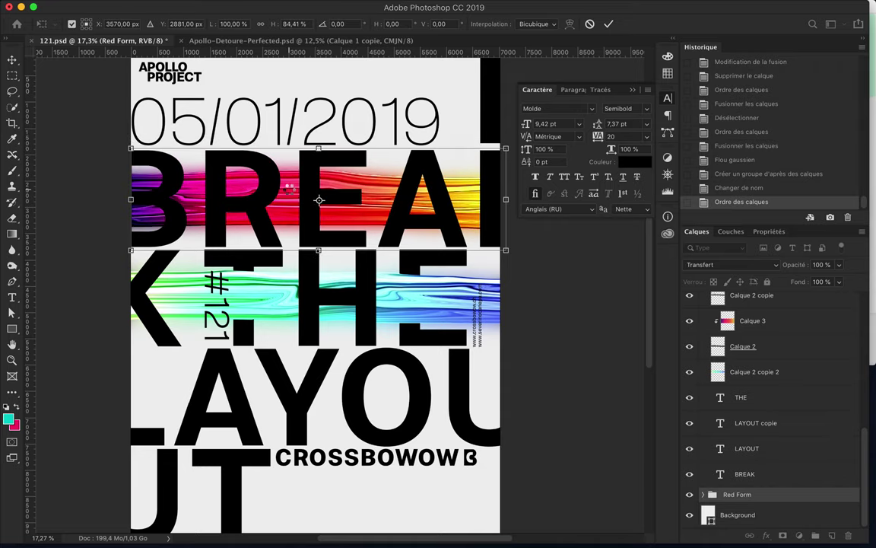
{"action": "key", "text": "Return"}
Rasterize the BREAK type layer
{"action": "left_click", "coordinate": [779, 474]}
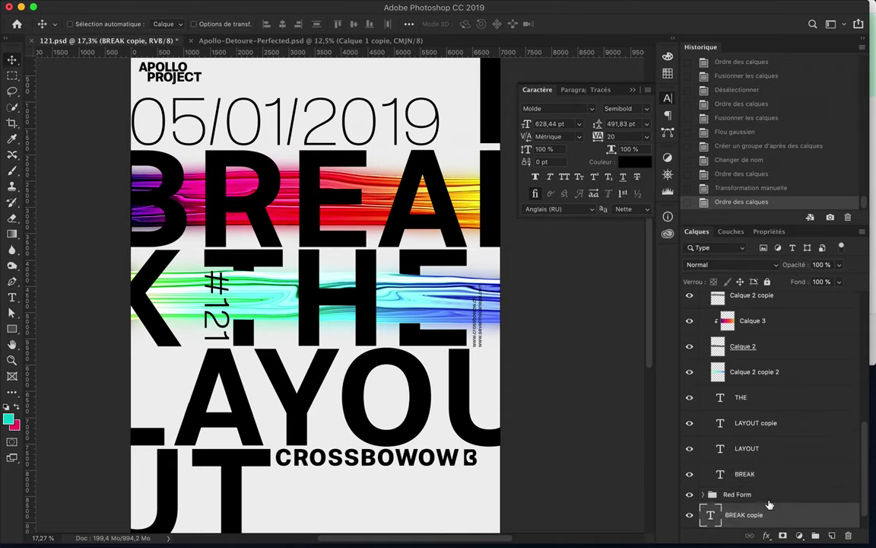
{"action": "right_click", "coordinate": [796, 479]}
{"action": "left_click", "coordinate": [620, 520]}
{"action": "left_click", "coordinate": [760, 470]}
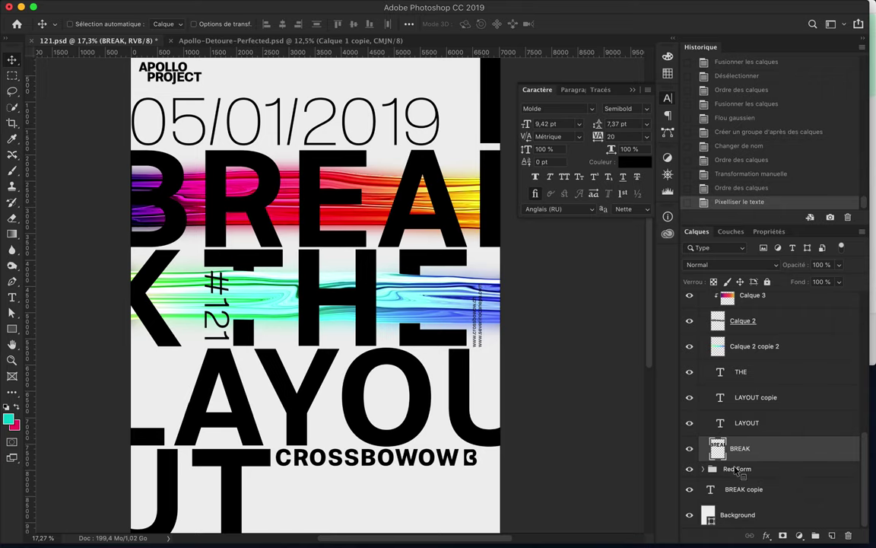
Load the band's outline as a selection and erase BREAK inside it with a 993 px eraser
{"action": "left_click", "coordinate": [753, 448]}
{"action": "left_click", "coordinate": [703, 468]}
{"action": "left_click", "coordinate": [717, 400], "text": "ctrl"}
{"action": "key", "text": "e"}
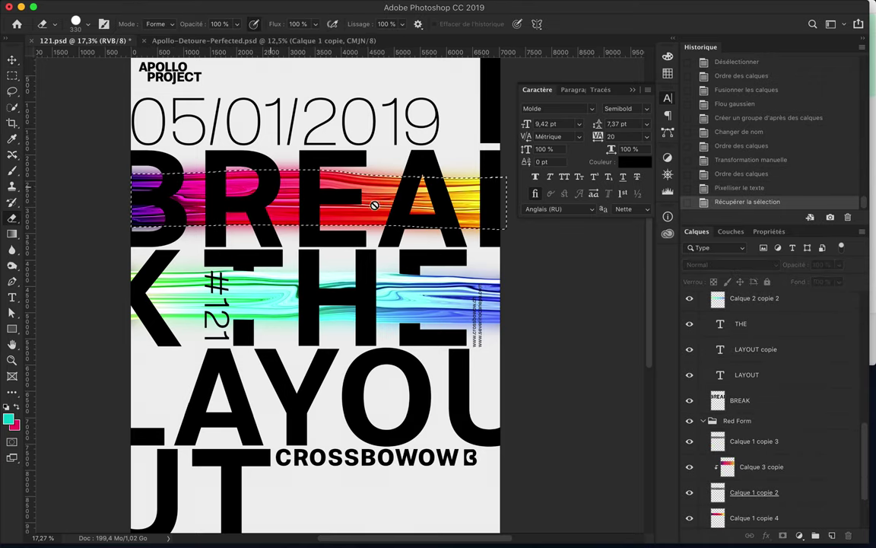
{"action": "left_click_drag", "start_coordinate": [282, 193], "coordinate": [445, 168]}
{"action": "left_click", "coordinate": [87, 24]}
{"action": "type", "text": "993"}
{"action": "key", "text": "Return"}
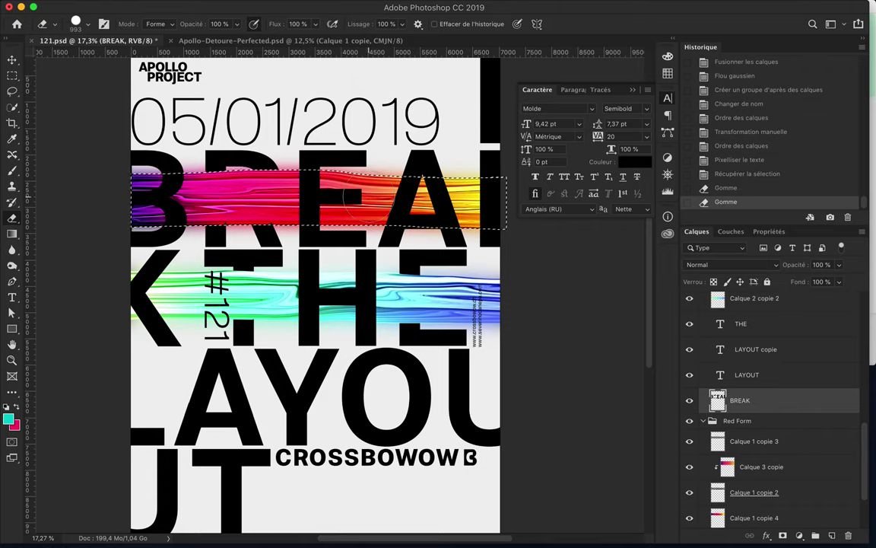
{"action": "mouse_move", "coordinate": [519, 226]}
{"action": "left_mouse_down"}
{"action": "mouse_move", "coordinate": [411, 190]}
{"action": "mouse_move", "coordinate": [397, 227]}
{"action": "left_mouse_up"}
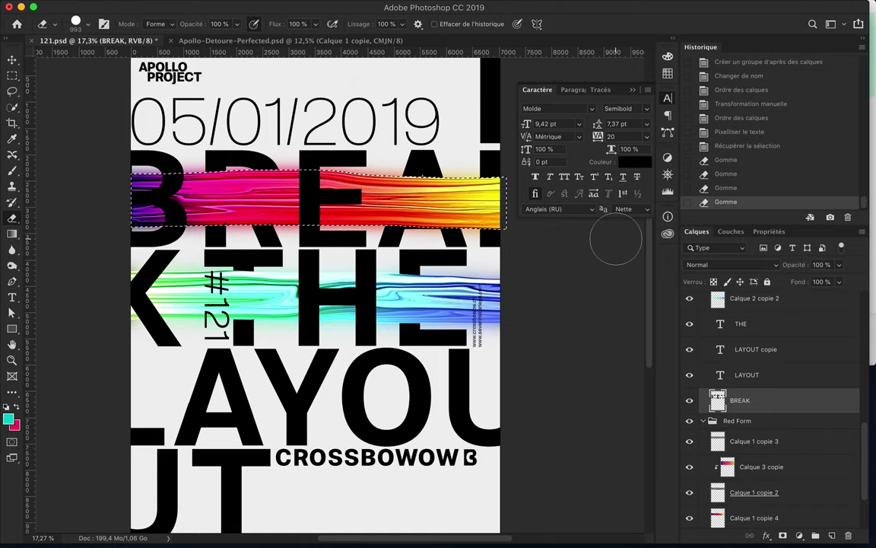
{"action": "key", "text": "ctrl+d"}
{"action": "key", "text": "m"}
{"action": "scroll", "coordinate": [559, 313], "scroll_direction": "down", "scroll_amount": 2}
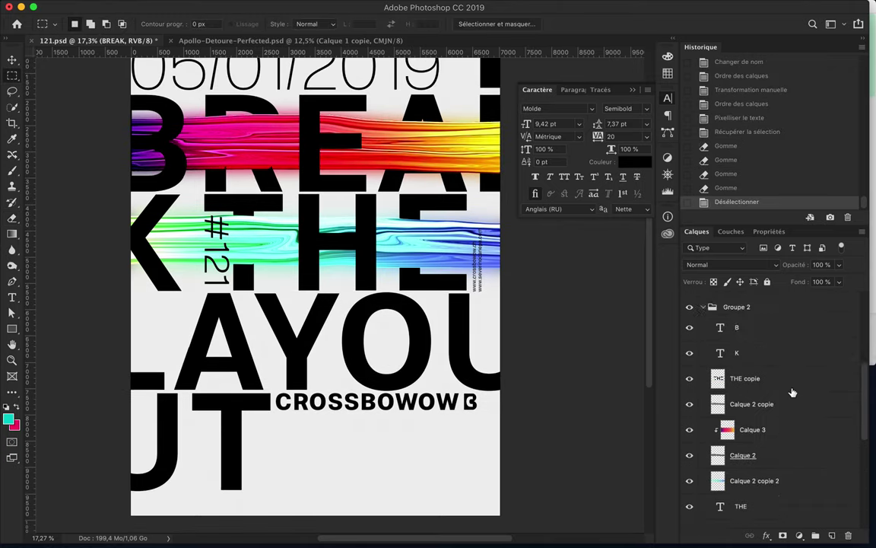
Paste a copied hair fragment of the statue as a new layer over the LAYOUT line
{"action": "key", "text": "ctrl+]"}
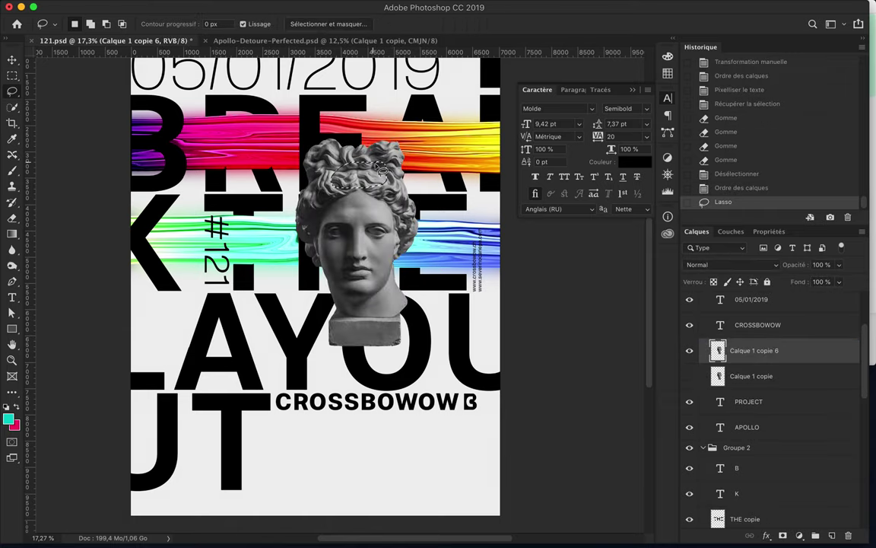
{"action": "key", "text": "ctrl+c"}
{"action": "key", "text": "v"}
{"action": "key", "text": "ctrl+v"}
{"action": "left_click", "coordinate": [750, 375]}
{"action": "key", "text": "Delete"}
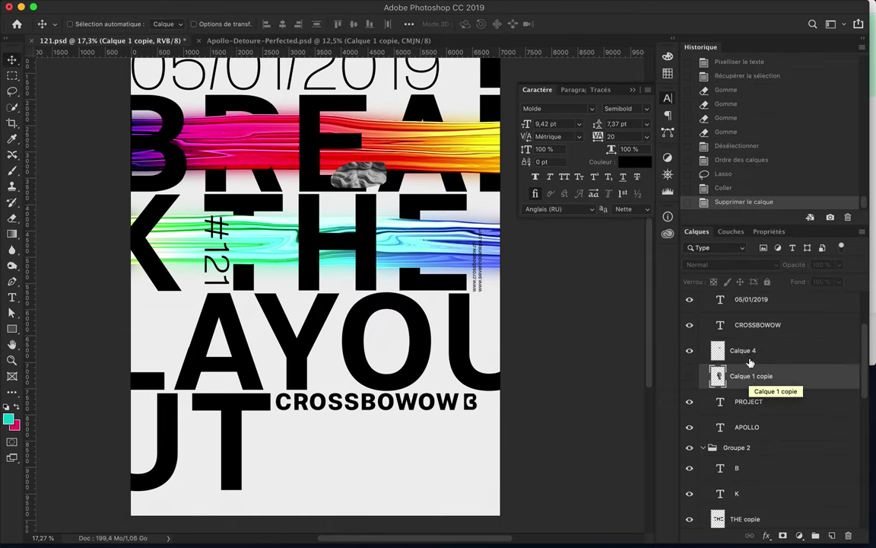
{"action": "left_click_drag", "start_coordinate": [358, 174], "coordinate": [335, 338]}
Use Liquify's warp brush to smear the fragment into a wide horizontal band
{"action": "left_click", "coordinate": [344, 7]}
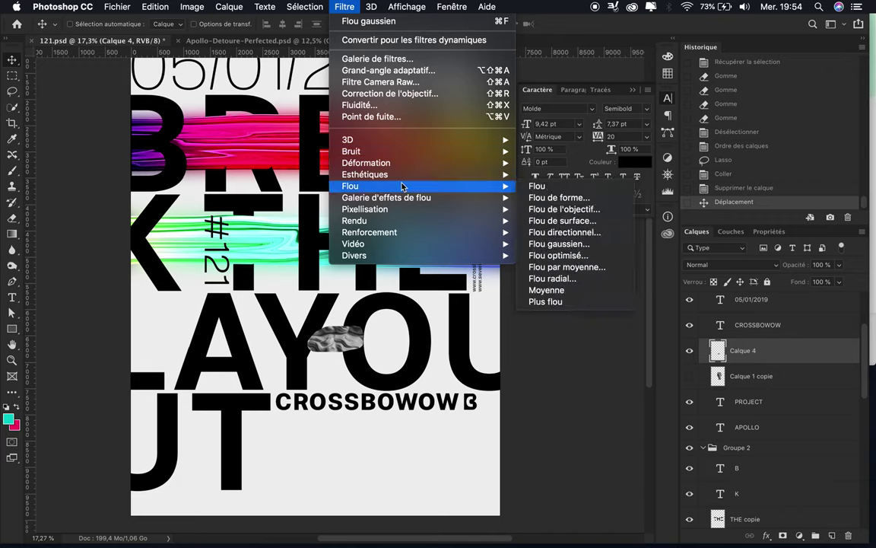
{"action": "left_click", "coordinate": [535, 194]}
{"action": "mouse_move", "coordinate": [477, 283]}
{"action": "left_mouse_down"}
{"action": "mouse_move", "coordinate": [88, 356]}
{"action": "mouse_move", "coordinate": [352, 358]}
{"action": "mouse_move", "coordinate": [239, 346]}
{"action": "mouse_move", "coordinate": [236, 357]}
{"action": "mouse_move", "coordinate": [251, 358]}
{"action": "mouse_move", "coordinate": [88, 336]}
{"action": "mouse_move", "coordinate": [476, 357]}
{"action": "mouse_move", "coordinate": [371, 352]}
{"action": "mouse_move", "coordinate": [558, 337]}
{"action": "left_mouse_up"}
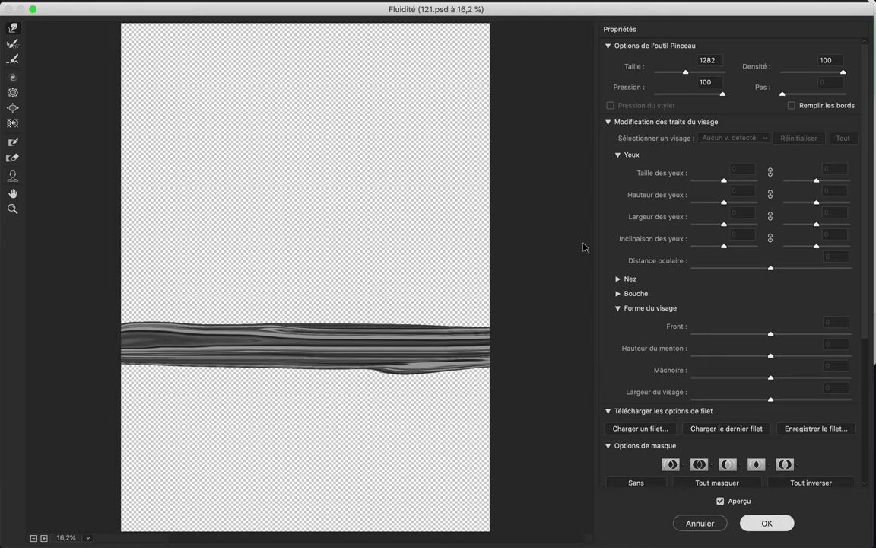
{"action": "scroll", "coordinate": [779, 350], "scroll_direction": "up", "scroll_amount": 4}
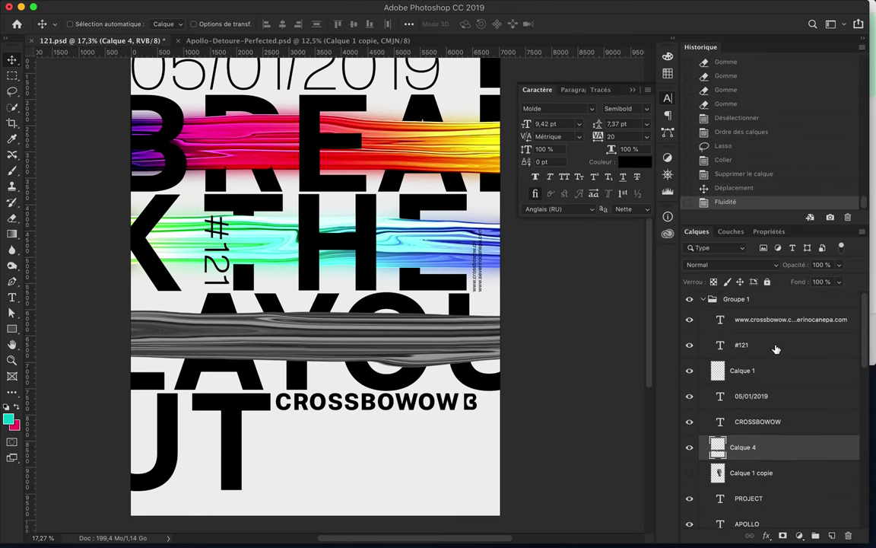
Duplicate the rainbow gradient layer and clip the copy to the Calque 4 band
{"action": "left_click", "coordinate": [704, 299]}
{"action": "mouse_move", "coordinate": [755, 384]}
{"action": "left_mouse_down"}
{"action": "mouse_move", "coordinate": [764, 397]}
{"action": "mouse_move", "coordinate": [761, 350]}
{"action": "left_mouse_up"}
{"action": "key", "text": "super+alt+g"}
{"action": "left_click_drag", "start_coordinate": [341, 138], "coordinate": [384, 340]}
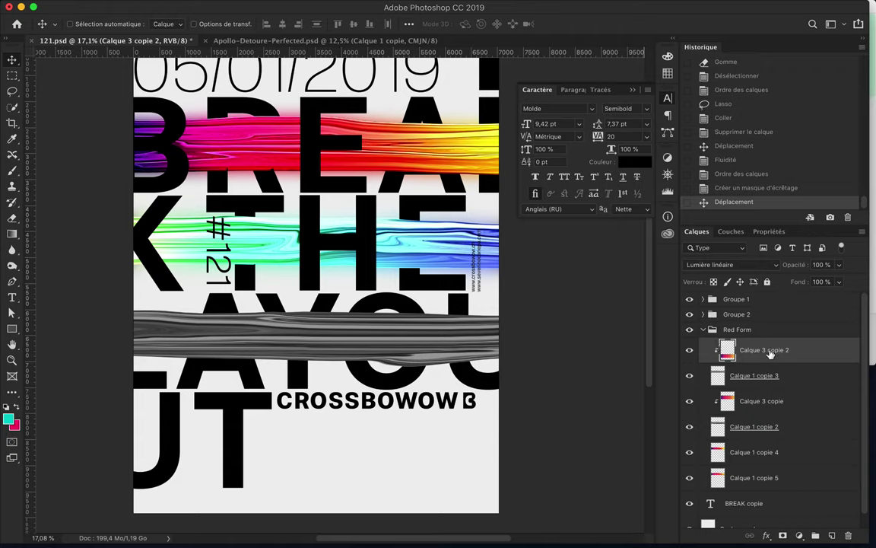
{"action": "left_click_drag", "start_coordinate": [771, 352], "coordinate": [753, 491]}
{"action": "scroll", "coordinate": [718, 354], "scroll_direction": "up", "scroll_amount": 5}
{"action": "mouse_move", "coordinate": [743, 331]}
{"action": "left_mouse_down"}
{"action": "mouse_move", "coordinate": [768, 525]}
{"action": "mouse_move", "coordinate": [753, 456]}
{"action": "left_mouse_up"}
{"action": "left_click", "coordinate": [753, 438]}
{"action": "left_click", "coordinate": [730, 450], "text": "alt"}
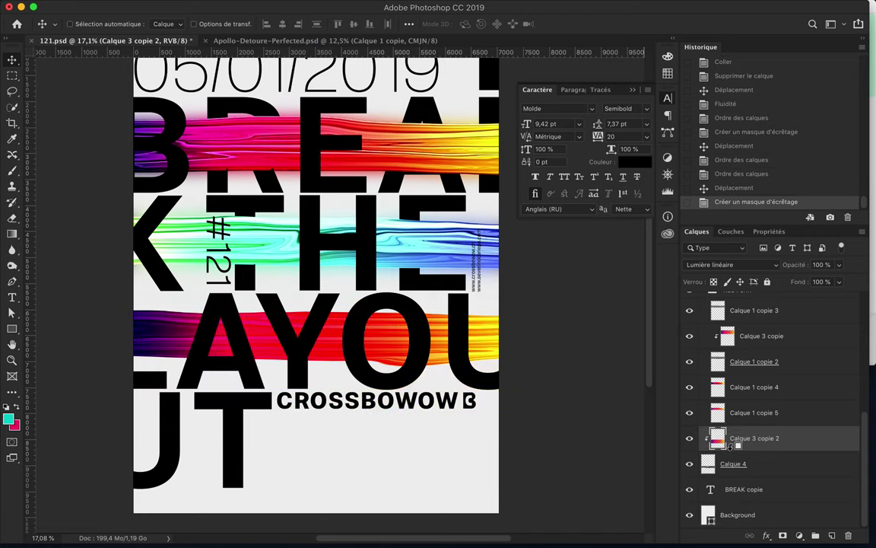
Add a clipped Hue/Saturation adjustment shifting the gradient's hue to -180, toward blue and purple
{"action": "left_click", "coordinate": [799, 537]}
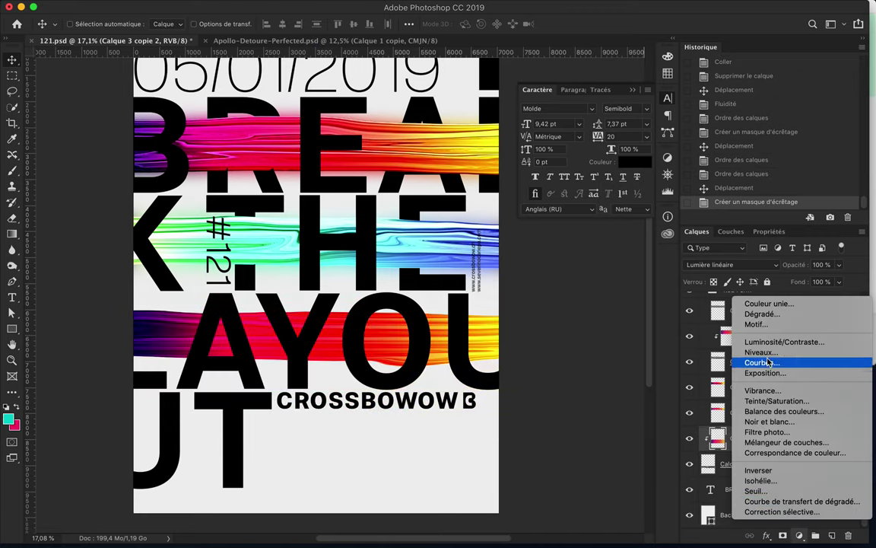
{"action": "left_click", "coordinate": [762, 401]}
{"action": "mouse_move", "coordinate": [769, 314]}
{"action": "left_mouse_down"}
{"action": "mouse_move", "coordinate": [820, 315]}
{"action": "mouse_move", "coordinate": [705, 312]}
{"action": "mouse_move", "coordinate": [846, 317]}
{"action": "left_mouse_up"}
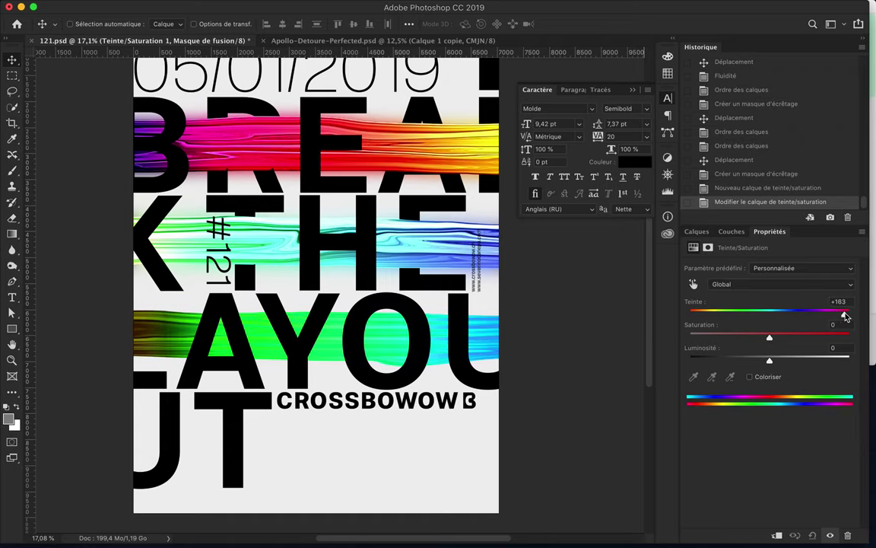
{"action": "mouse_move", "coordinate": [813, 317]}
{"action": "left_mouse_down"}
{"action": "mouse_move", "coordinate": [655, 313]}
{"action": "mouse_move", "coordinate": [711, 315]}
{"action": "left_mouse_up"}
{"action": "left_click", "coordinate": [697, 231]}
{"action": "key", "text": "super+alt+g"}
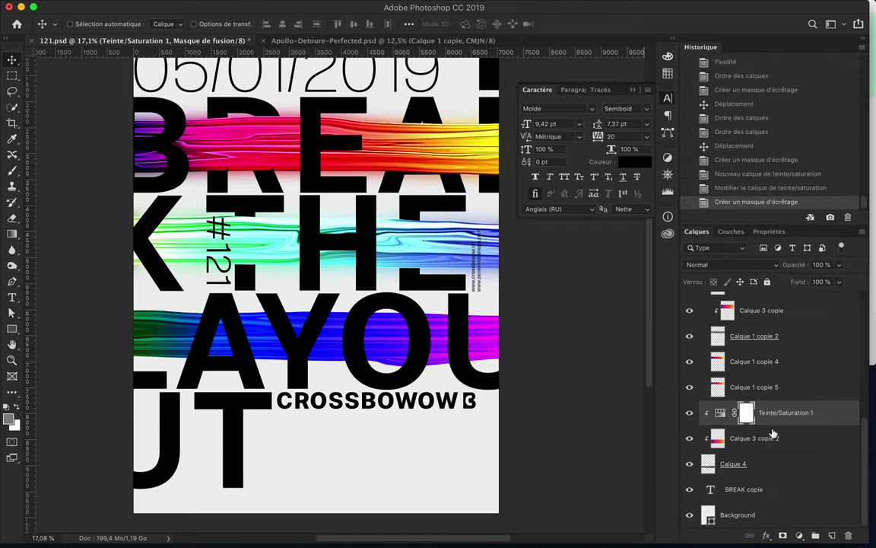
{"action": "scroll", "coordinate": [498, 342], "scroll_direction": "up", "scroll_amount": 1}
{"action": "left_click", "coordinate": [498, 342], "text": "super"}
{"action": "left_click", "coordinate": [501, 383], "text": "super"}
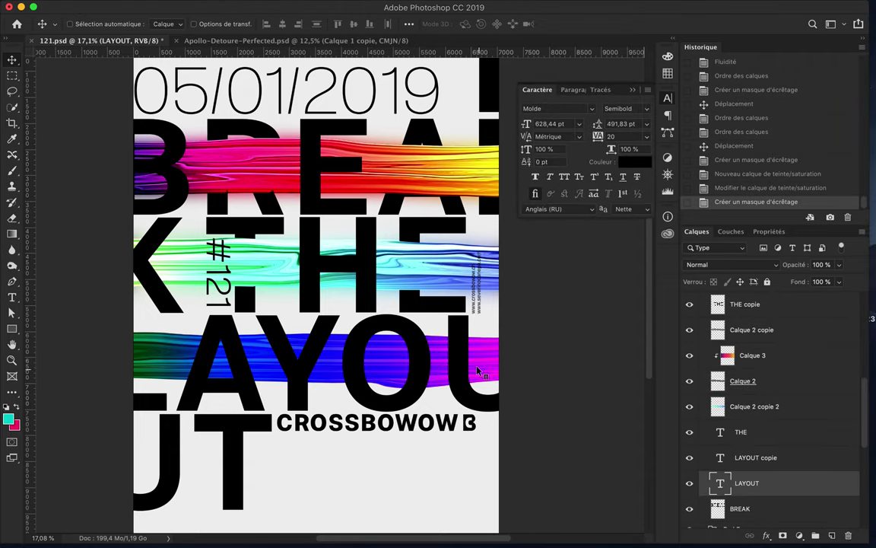
Duplicate the Calque 4 band, apply High Pass, and blend the copy with Linear Light
{"action": "scroll", "coordinate": [768, 381], "scroll_direction": "down", "scroll_amount": 5}
{"action": "left_click", "coordinate": [754, 388]}
{"action": "left_click", "coordinate": [715, 463]}
{"action": "left_click", "coordinate": [741, 437]}
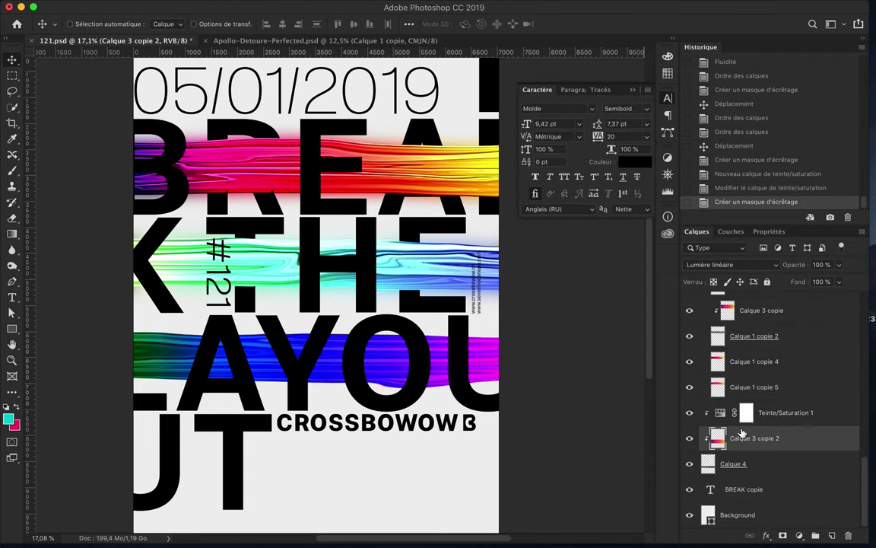
{"action": "scroll", "coordinate": [737, 380], "scroll_direction": "up", "scroll_amount": 1}
{"action": "left_click_drag", "start_coordinate": [730, 488], "coordinate": [730, 426]}
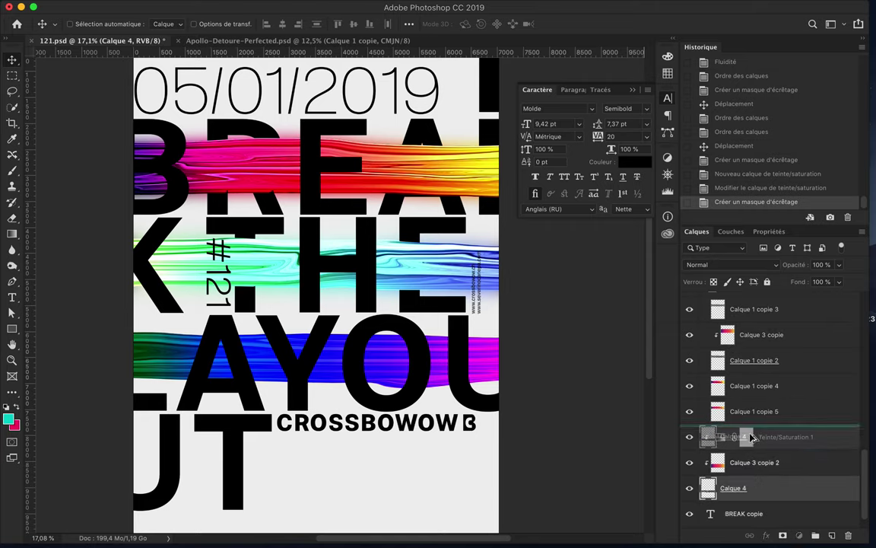
{"action": "left_click", "coordinate": [345, 7]}
{"action": "left_click", "coordinate": [547, 268]}
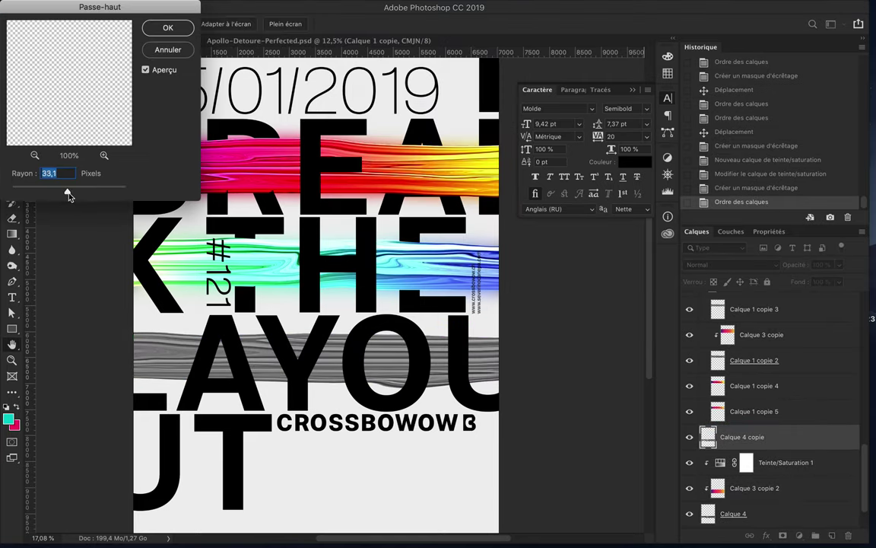
{"action": "left_click", "coordinate": [177, 30]}
{"action": "left_click", "coordinate": [731, 264]}
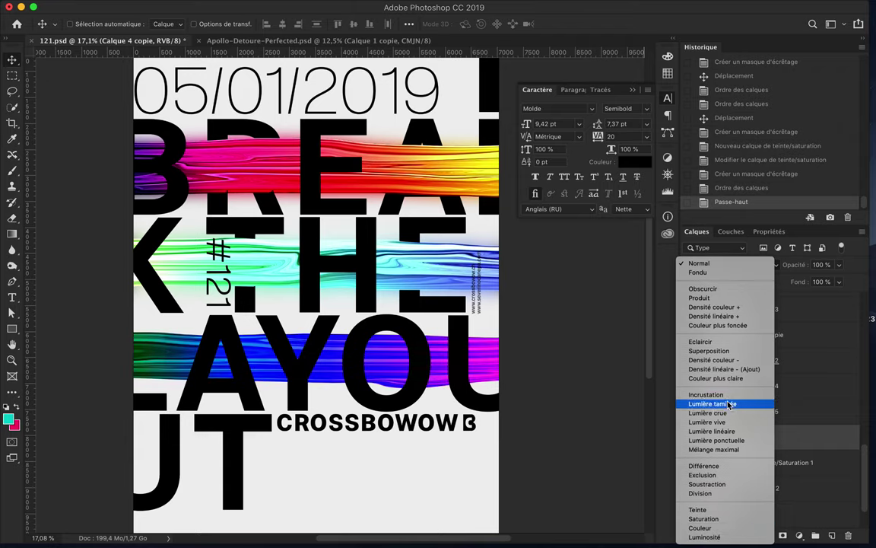
{"action": "left_click", "coordinate": [712, 430]}
Reorder the layers, delete an unneeded one, and group the lower band's layers
{"action": "key", "text": "ctrl+bracketleft"}
{"action": "key", "text": "ctrl+bracketleft"}
{"action": "key", "text": "ctrl+bracketright"}
{"action": "key", "text": "BackSpace"}
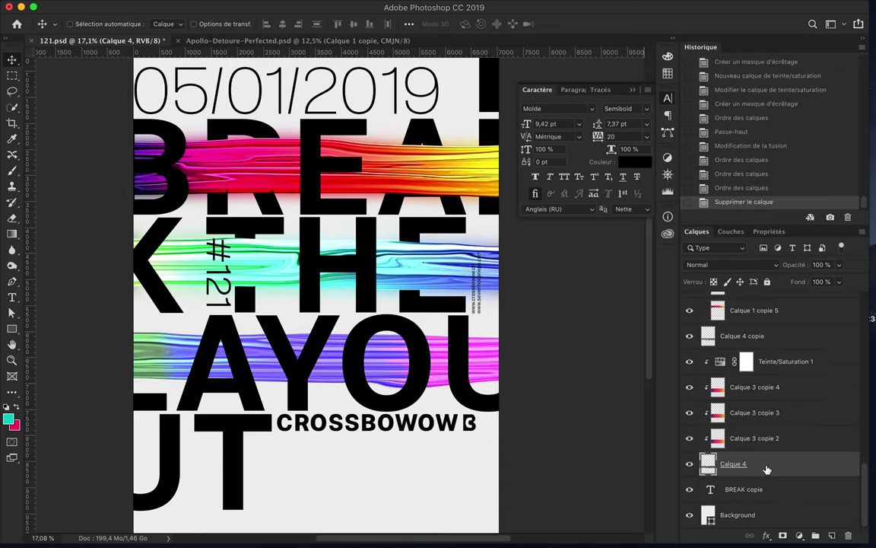
{"action": "key", "text": "ctrl+g"}
{"action": "double_click", "coordinate": [727, 469]}
Name the group 'Bottom Form' and add a Curves adjustment clipped to it
{"action": "type", "text": "Bo"}
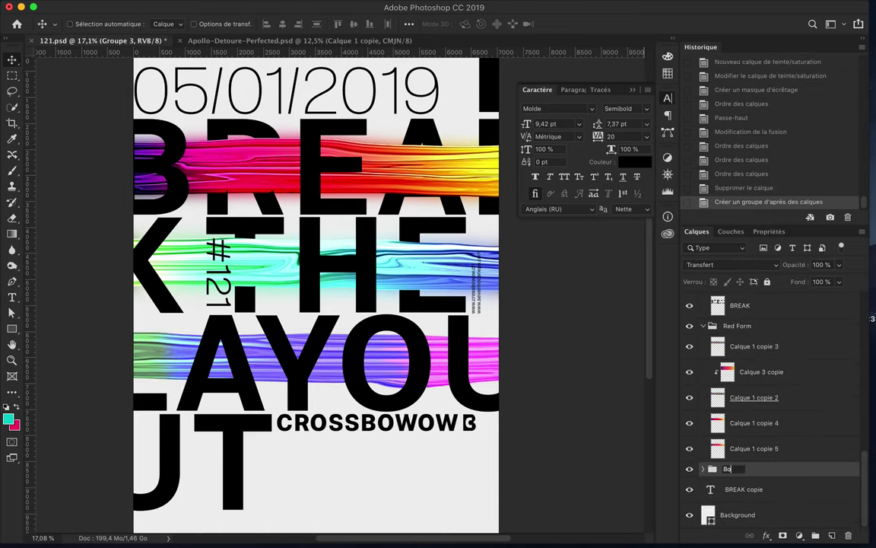
{"action": "type", "text": "orm"}
{"action": "key", "text": "Return"}
{"action": "left_click", "coordinate": [800, 536]}
{"action": "left_click", "coordinate": [715, 365]}
{"action": "mouse_move", "coordinate": [732, 411]}
{"action": "left_mouse_down"}
{"action": "mouse_move", "coordinate": [734, 386]}
{"action": "mouse_move", "coordinate": [750, 399]}
{"action": "left_mouse_up"}
{"action": "left_click", "coordinate": [696, 231]}
{"action": "left_click", "coordinate": [717, 466], "text": "alt"}
Shape the Curves adjustment into a contrast-boosting S-curve
{"action": "double_click", "coordinate": [711, 474]}
{"action": "left_click_drag", "start_coordinate": [806, 337], "coordinate": [818, 314]}
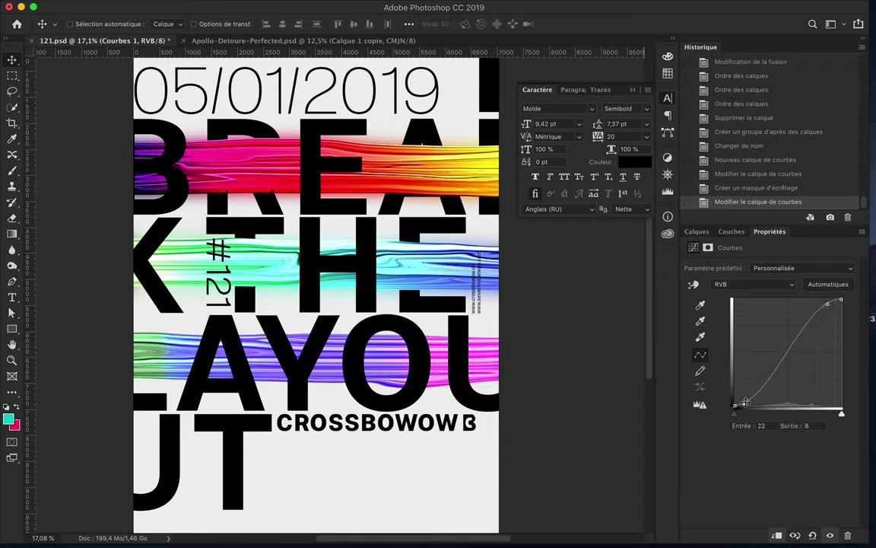
{"action": "left_click", "coordinate": [696, 231]}
{"action": "left_click", "coordinate": [741, 473], "text": "shift"}
{"action": "left_click_drag", "start_coordinate": [741, 474], "coordinate": [768, 437]}
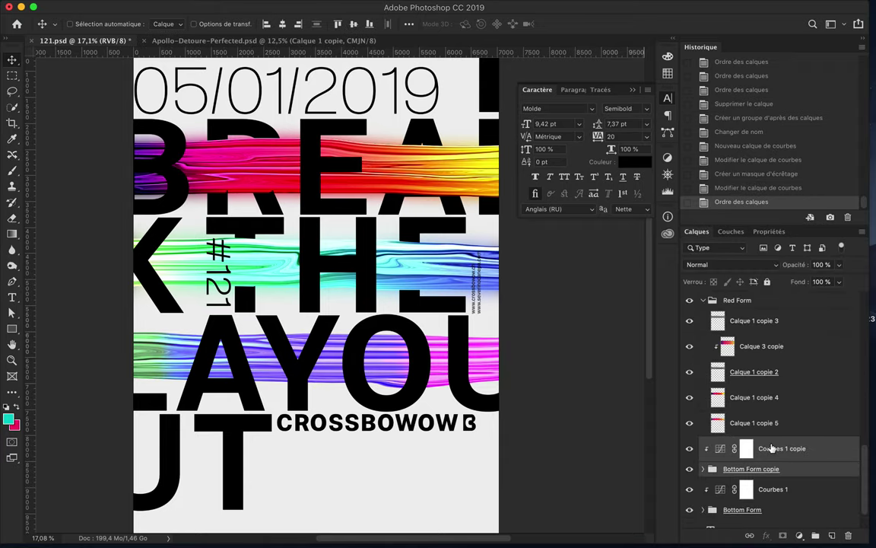
Merge a copy of the band, blur it 144,2 px, and place it below Bottom Form
{"action": "key", "text": "ctrl+e"}
{"action": "left_click", "coordinate": [358, 6]}
{"action": "left_click", "coordinate": [547, 213]}
{"action": "key", "text": "Return"}
{"action": "left_click_drag", "start_coordinate": [788, 453], "coordinate": [774, 506]}
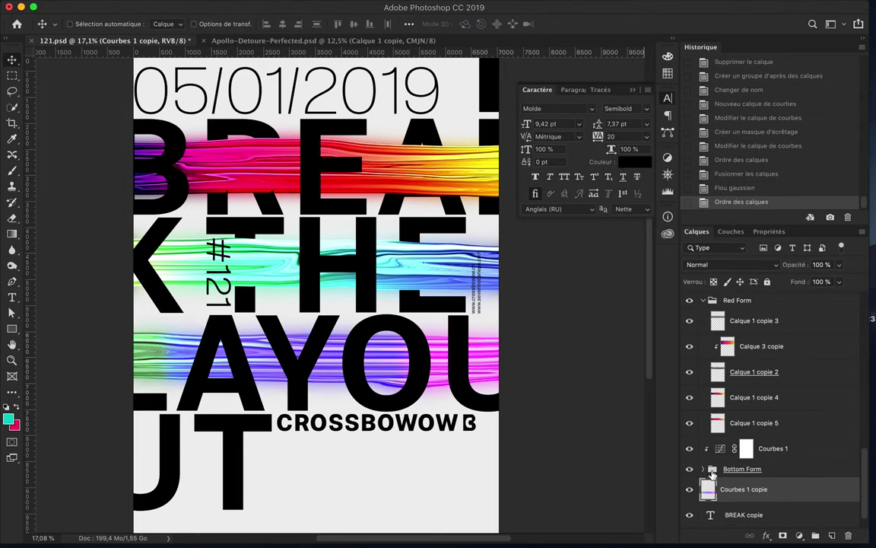
{"action": "left_click", "coordinate": [712, 473], "text": "ctrl"}
{"action": "scroll", "coordinate": [760, 418], "scroll_direction": "up", "scroll_amount": 5}
{"action": "mouse_move", "coordinate": [747, 368]}
{"action": "left_mouse_down"}
{"action": "mouse_move", "coordinate": [752, 500]}
{"action": "mouse_move", "coordinate": [749, 461]}
{"action": "left_mouse_up"}
Rasterize the LAYOUT text and erase its letters inside the lower rainbow band
{"action": "key", "text": "e"}
{"action": "left_click", "coordinate": [317, 346]}
{"action": "key", "text": "Return"}
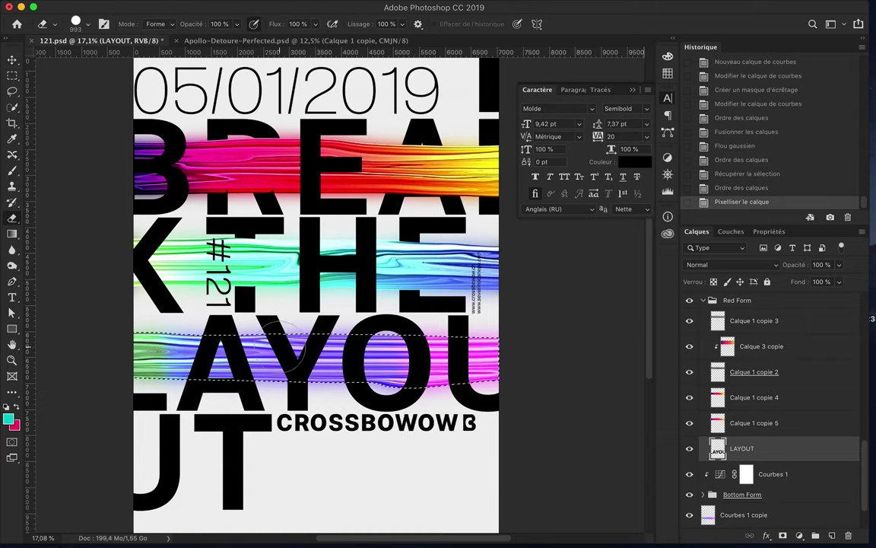
{"action": "left_click_drag", "start_coordinate": [278, 348], "coordinate": [441, 339]}
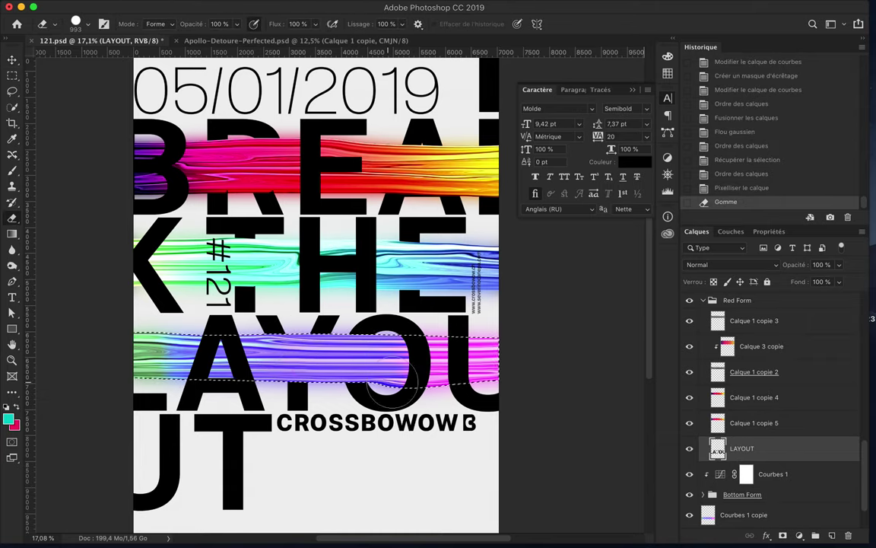
{"action": "left_click_drag", "start_coordinate": [251, 319], "coordinate": [418, 390]}
Bring BREAK to the top, load the red band selection, and erase BREAK inside it
{"action": "key", "text": "v"}
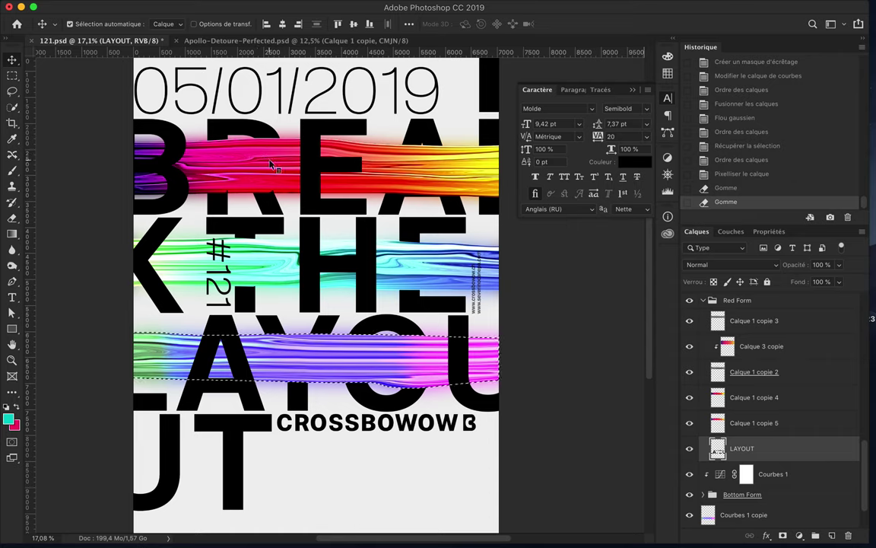
{"action": "left_click", "coordinate": [270, 166]}
{"action": "left_click", "coordinate": [254, 114]}
{"action": "key", "text": "ctrl+shift+bracketright"}
{"action": "key", "text": "e"}
{"action": "left_click_drag", "start_coordinate": [225, 182], "coordinate": [456, 161]}
{"action": "left_click_drag", "start_coordinate": [266, 171], "coordinate": [456, 164]}
{"action": "key", "text": "v"}
{"action": "scroll", "coordinate": [442, 386], "scroll_direction": "down", "scroll_amount": 2}
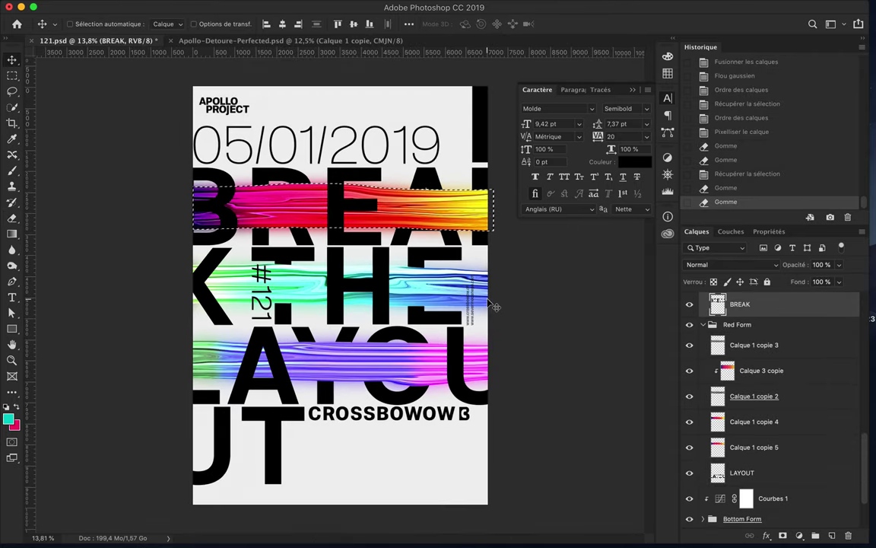
Deselect, then scale down the 05/01/2019 date text and nudge it upward
{"action": "key", "text": "ctrl+d"}
{"action": "left_click", "coordinate": [377, 134]}
{"action": "key", "text": "ctrl+t"}
{"action": "left_click_drag", "start_coordinate": [193, 130], "coordinate": [251, 129]}
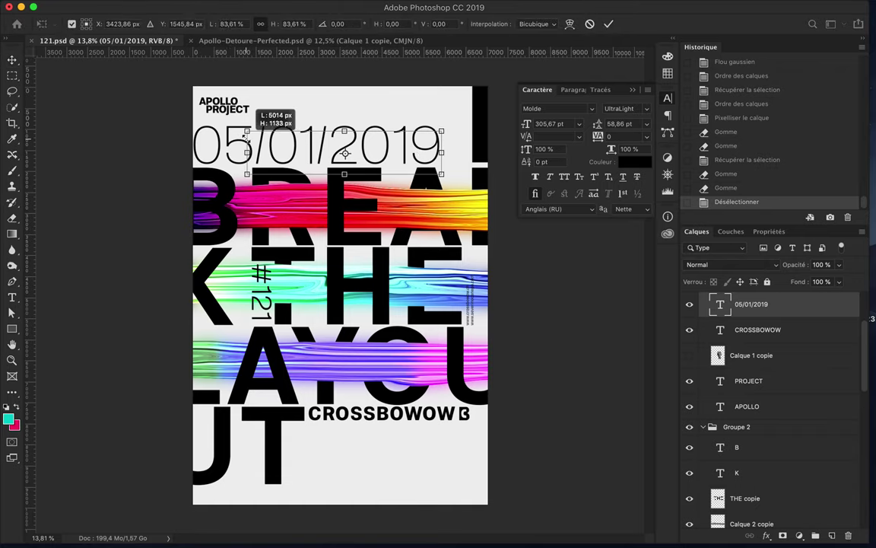
{"action": "left_click_drag", "start_coordinate": [251, 137], "coordinate": [254, 134]}
{"action": "key", "text": "Return"}
{"action": "key", "text": "Up"}
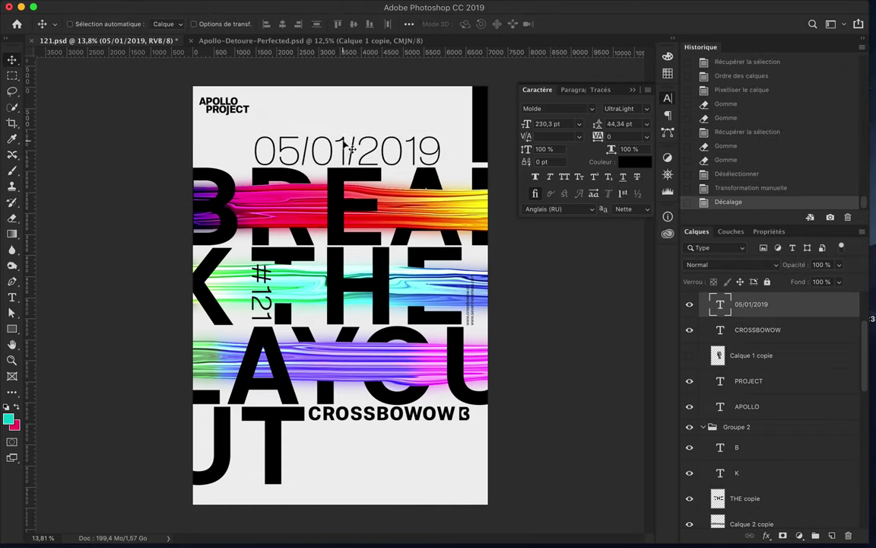
Adjust the B letter text layer on the right edge and reposition it slightly
{"action": "key", "text": "t"}
{"action": "left_click", "coordinate": [480, 112]}
{"action": "key", "text": "ctrl+Return"}
{"action": "key", "text": "v"}
{"action": "left_click_drag", "start_coordinate": [480, 117], "coordinate": [481, 119]}
Merge APOLLO and PROJECT into one logo layer and move it above the date
{"action": "left_click", "coordinate": [748, 381]}
{"action": "left_click", "coordinate": [747, 406], "text": "shift"}
{"action": "key", "text": "ctrl+e"}
{"action": "mouse_move", "coordinate": [237, 112]}
{"action": "left_mouse_down"}
{"action": "mouse_move", "coordinate": [454, 125]}
{"action": "mouse_move", "coordinate": [276, 126]}
{"action": "left_mouse_up"}
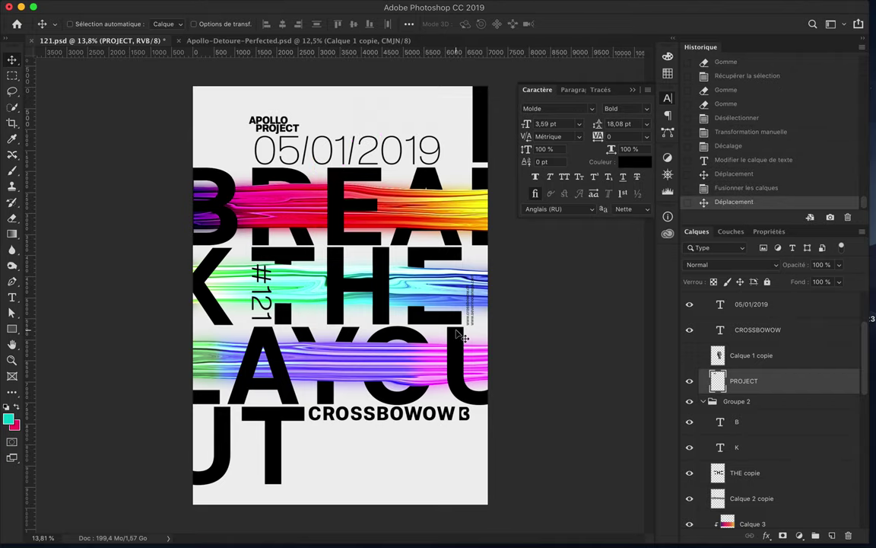